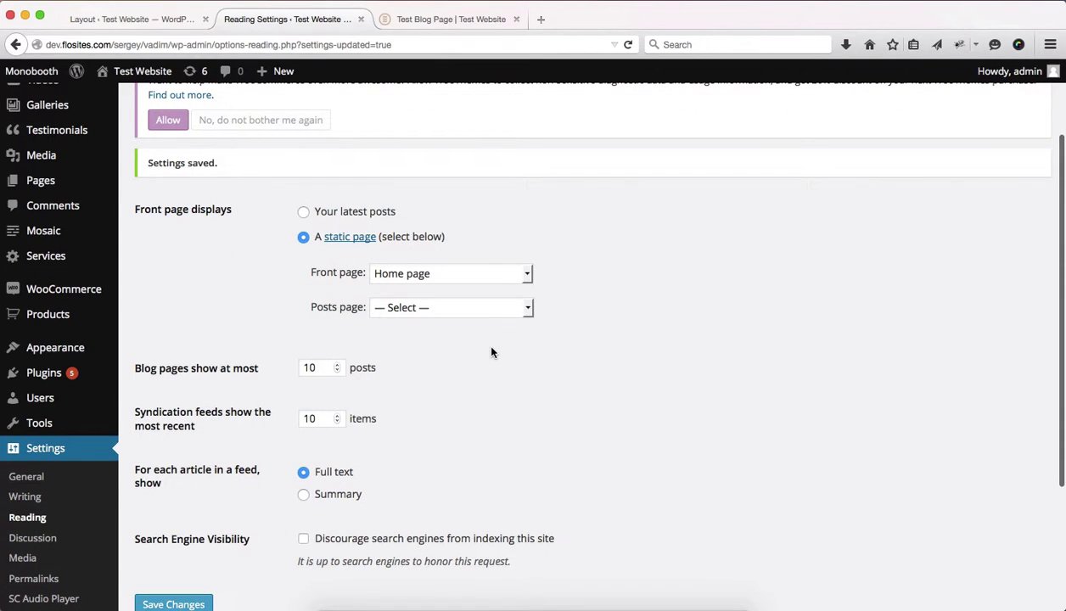
- Assign Test Blog Page as the posts page, limit blog pages to 6 posts, and save the reading settings
left_click(415, 312)
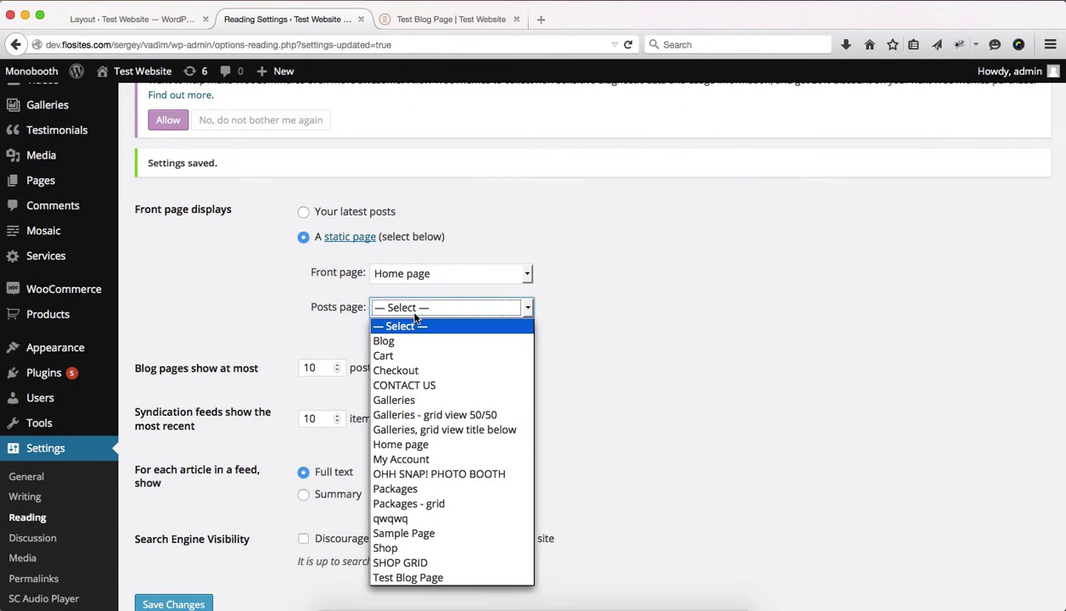
left_click(408, 578)
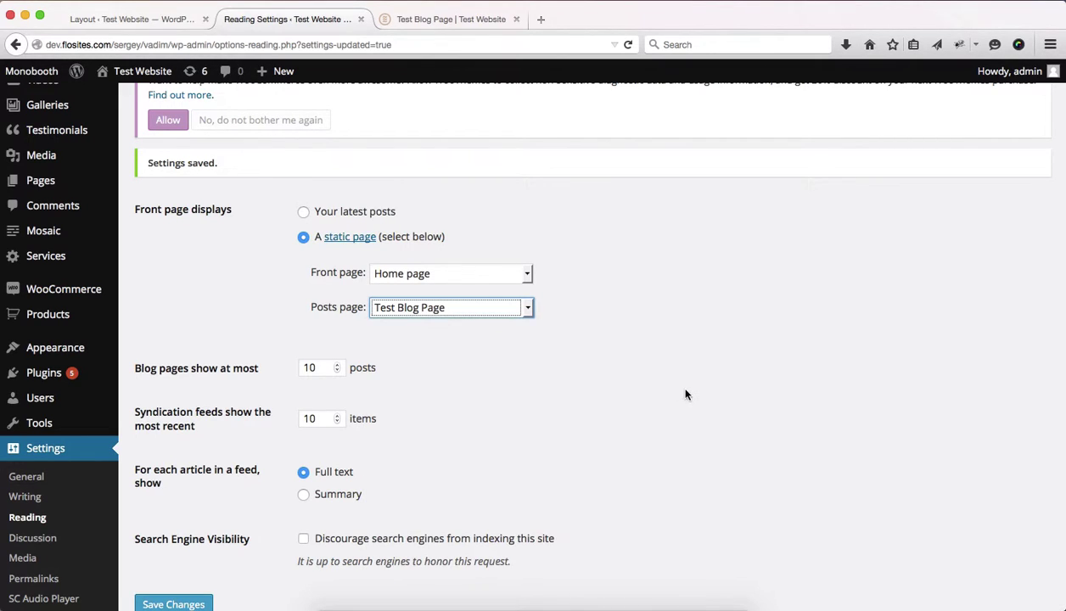
left_click(311, 368)
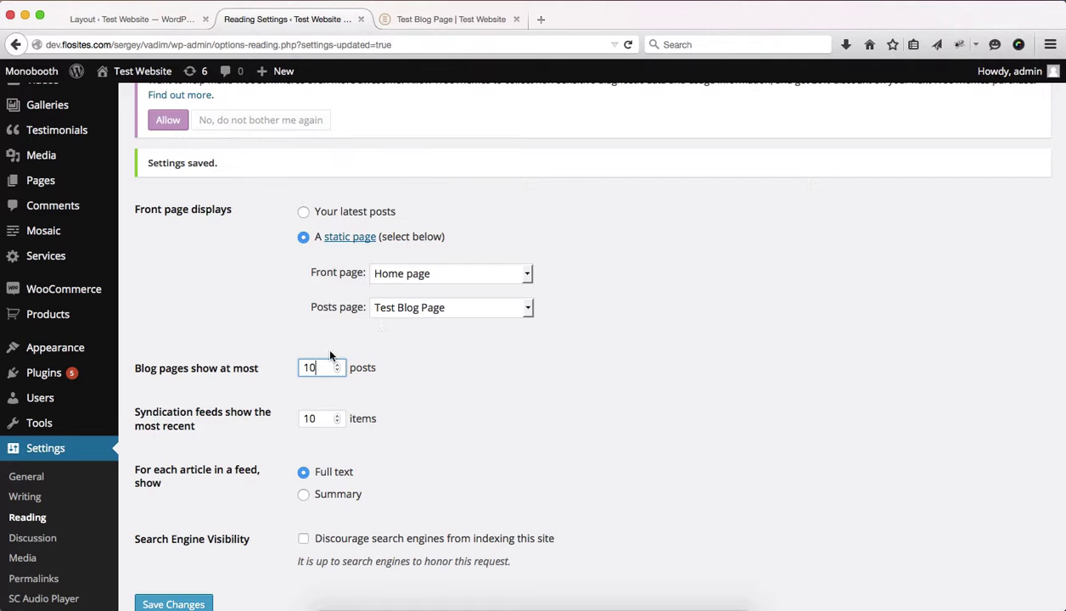
key("BackSpace")
key("BackSpace")
type("6")
left_click(498, 386)
scroll(497, 386, "down", 4)
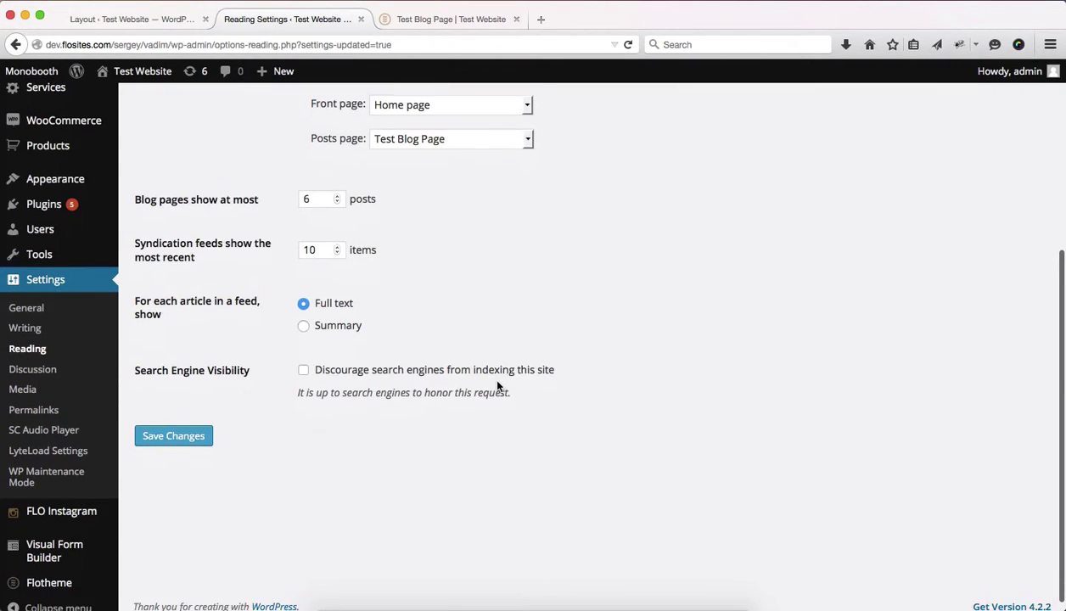
left_click(185, 443)
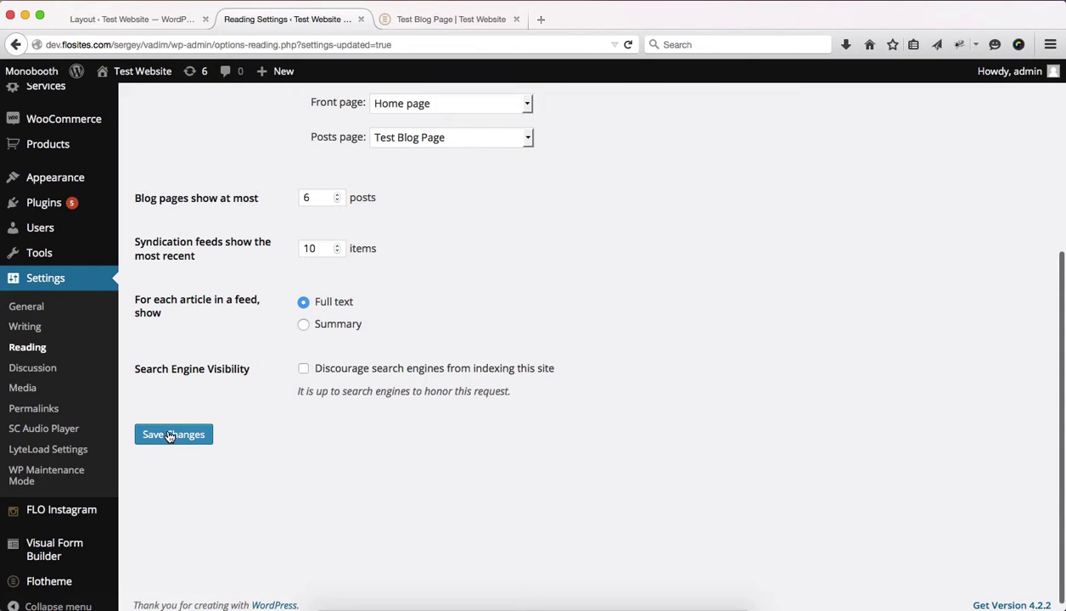
- Reload the Test Blog Page on the site and look through its list of posts
left_click(415, 23)
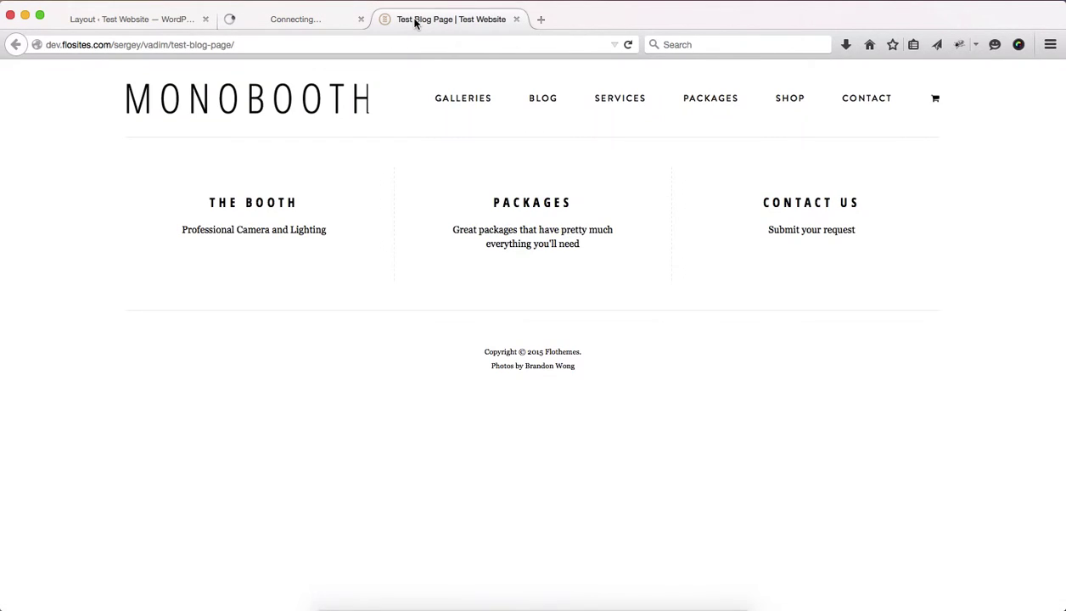
key("super+r")
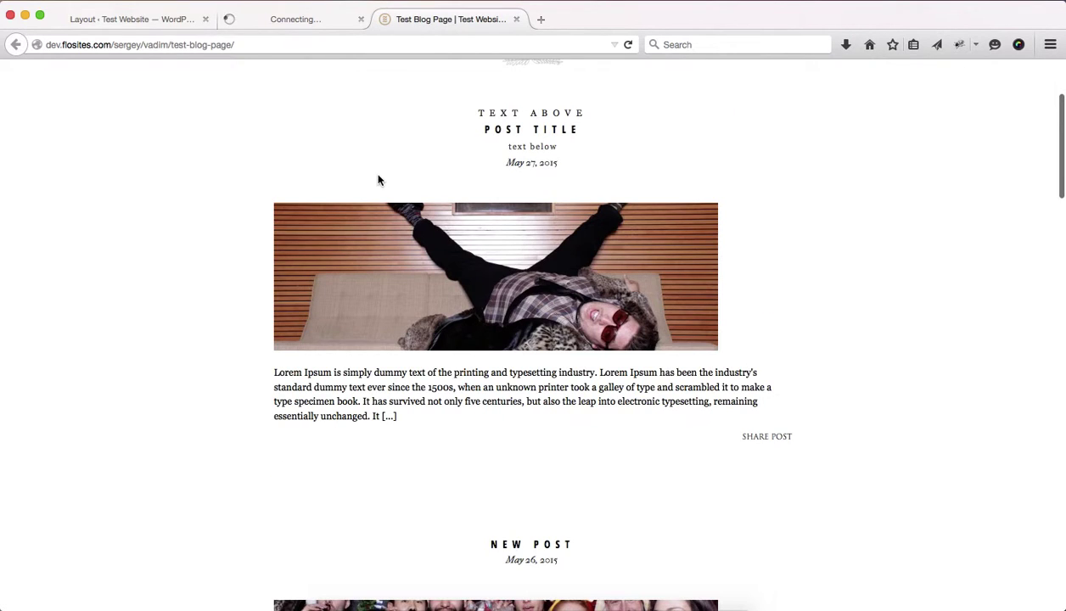
scroll(378, 180, "down", 20)
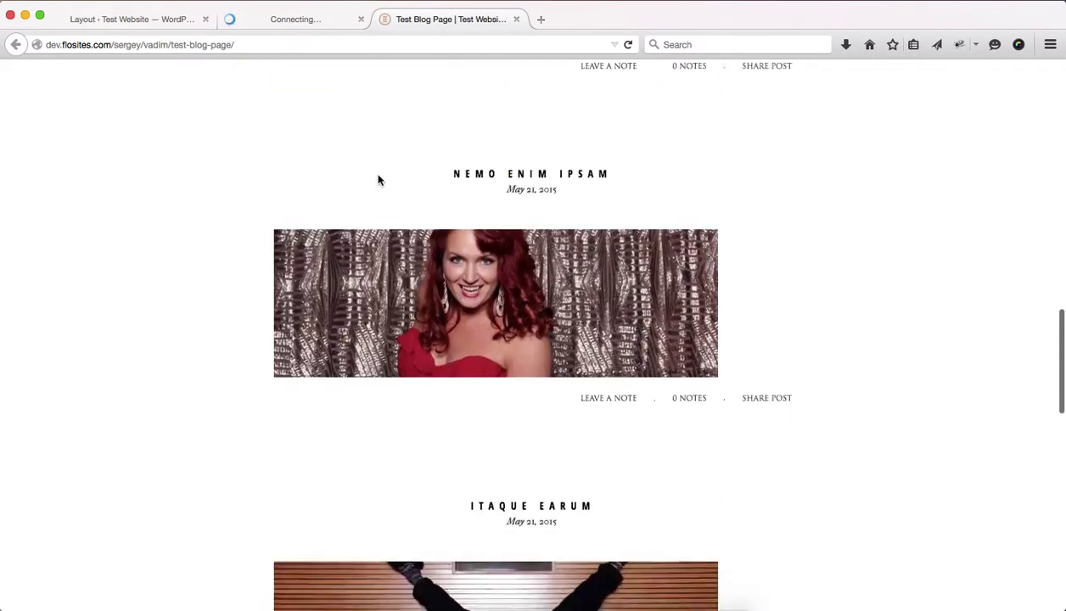
scroll(365, 170, "up", 20)
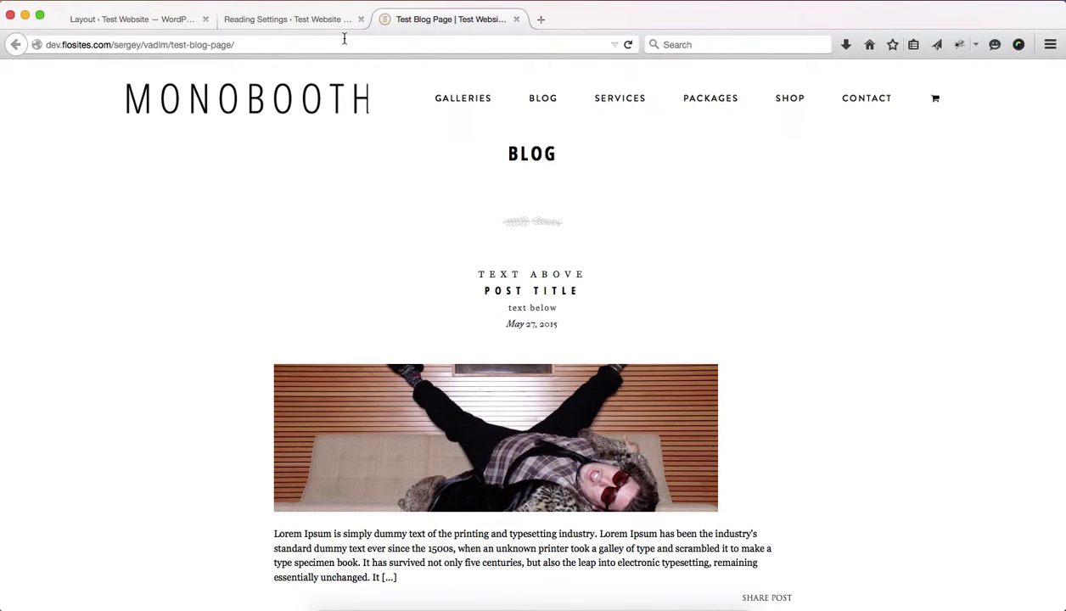
- In the theme's layout settings, set the Front/Blog Page layout to Left sidebar using the main sidebar, and update the settings
left_click(124, 18)
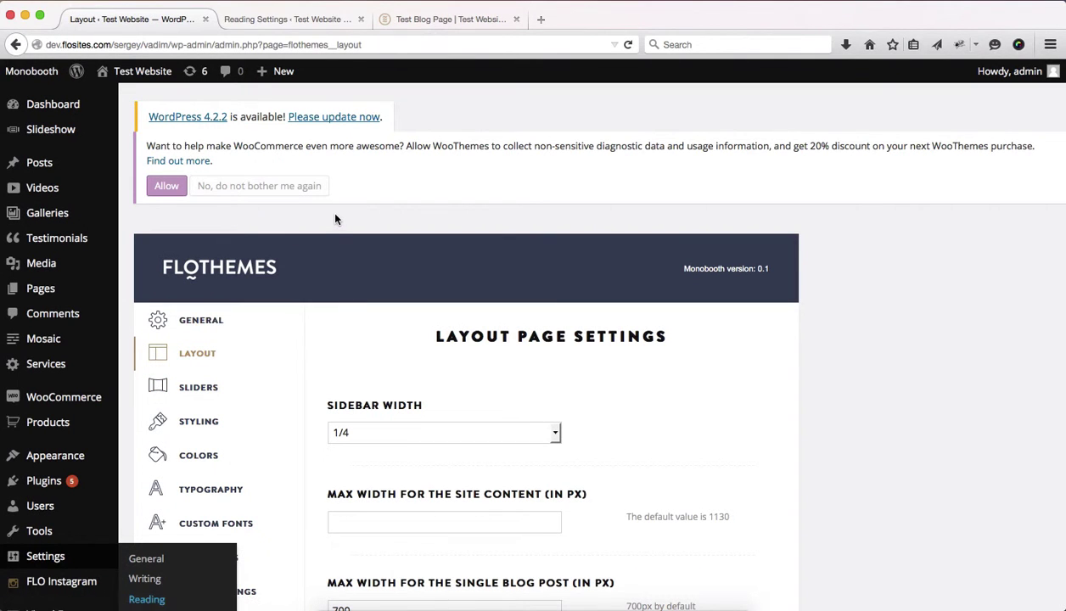
scroll(333, 218, "down", 2)
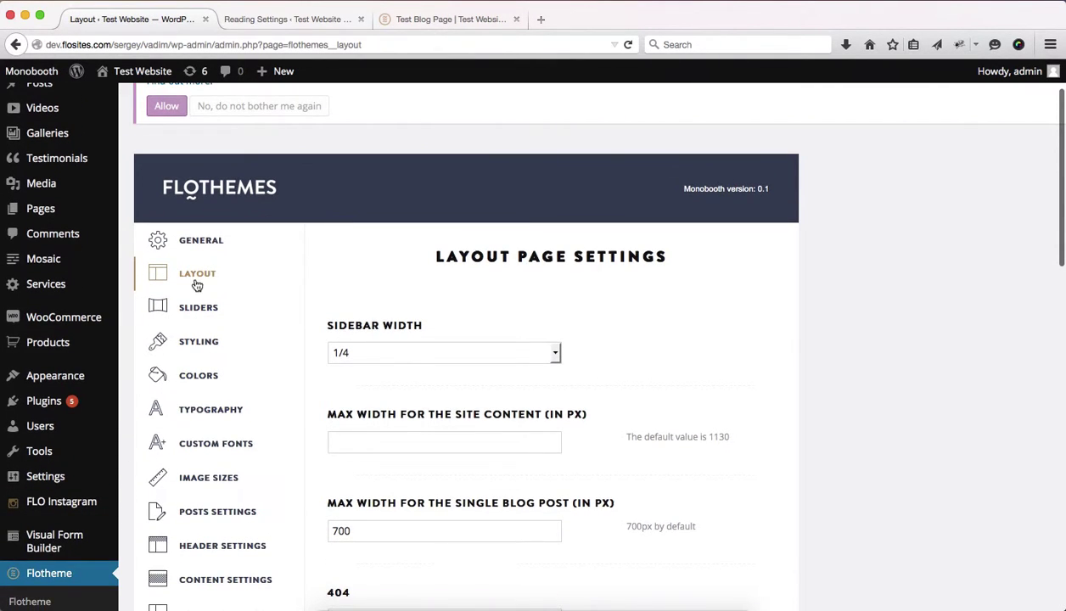
scroll(195, 279, "down", 4)
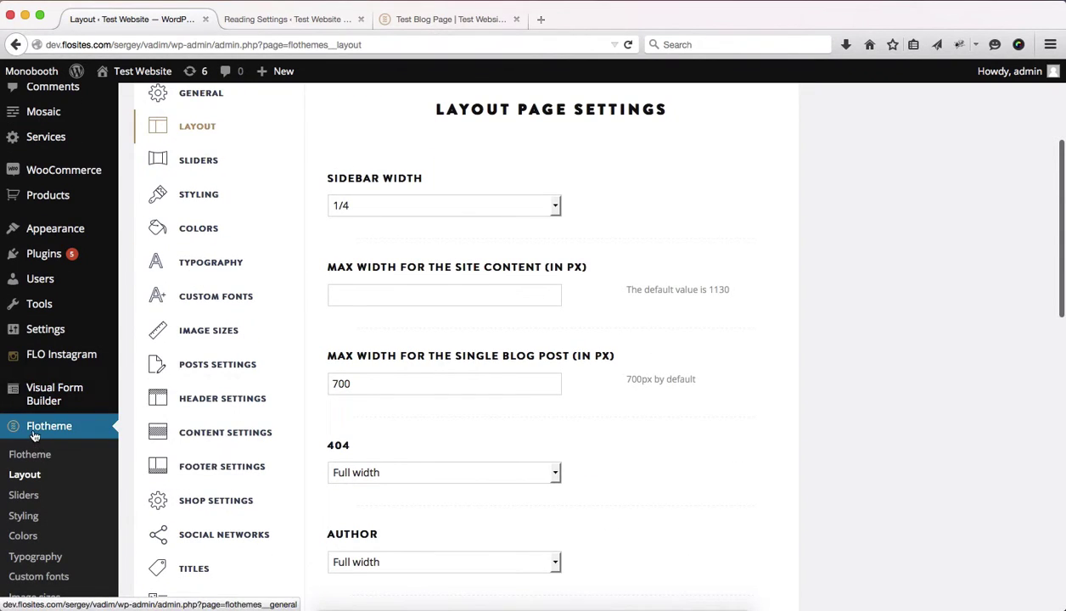
scroll(433, 246, "down", 8)
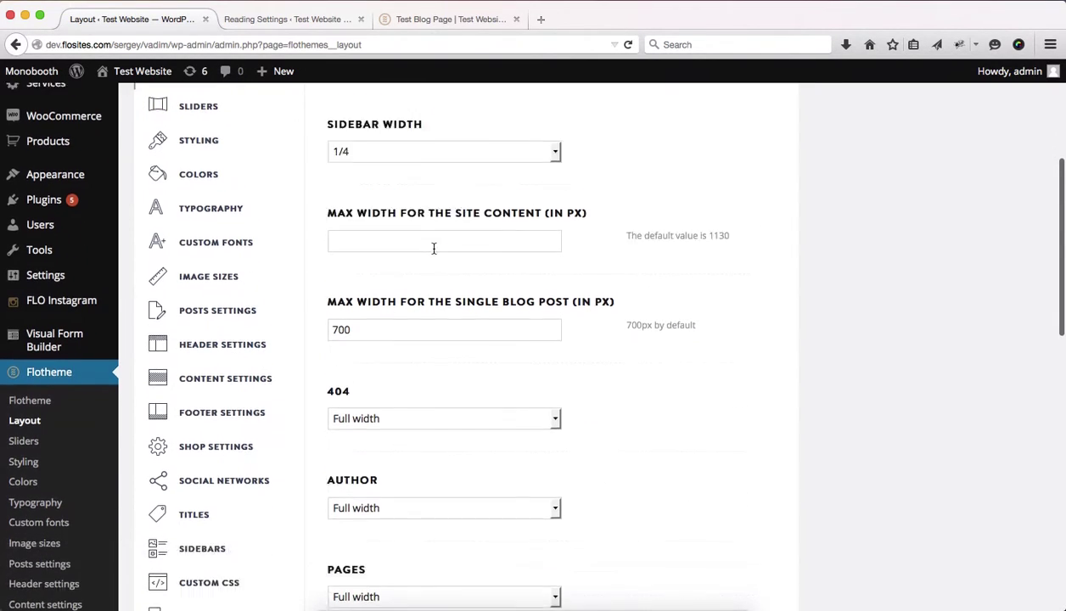
scroll(433, 252, "down", 3)
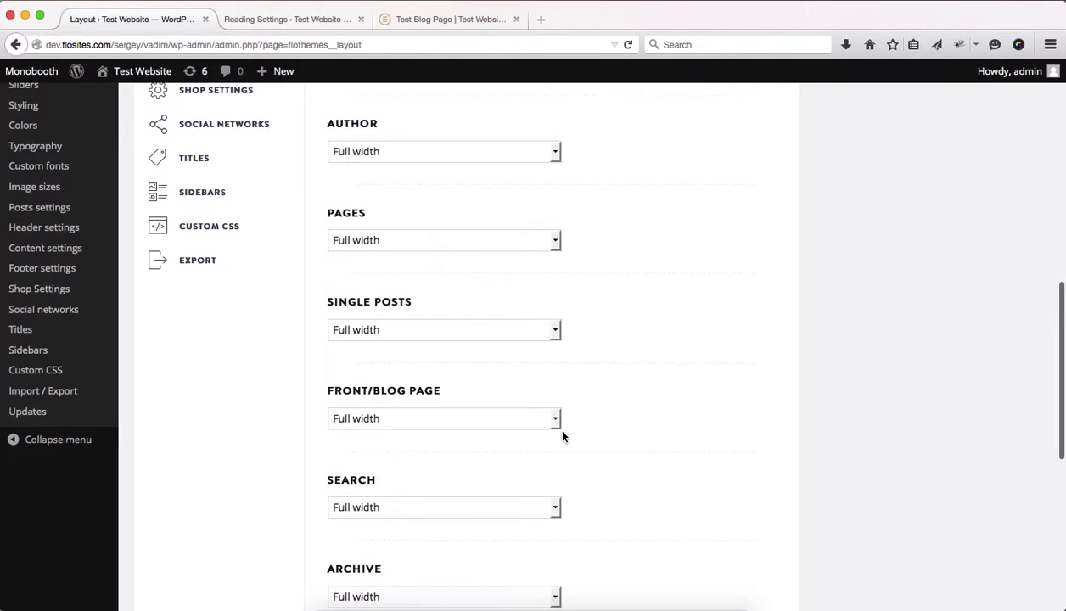
scroll(376, 375, "down", 1)
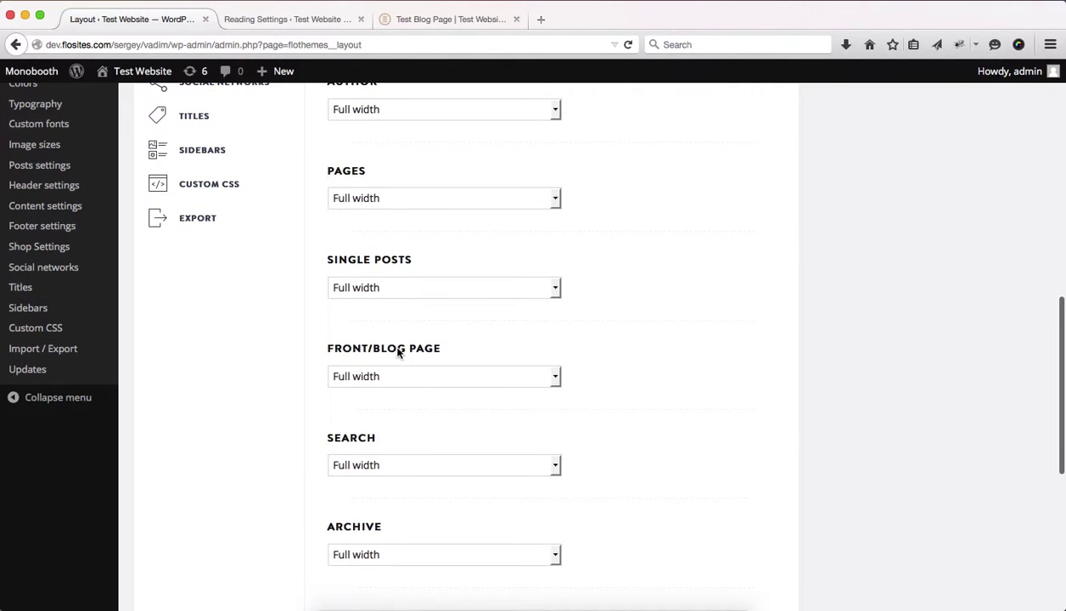
triple_click(397, 350)
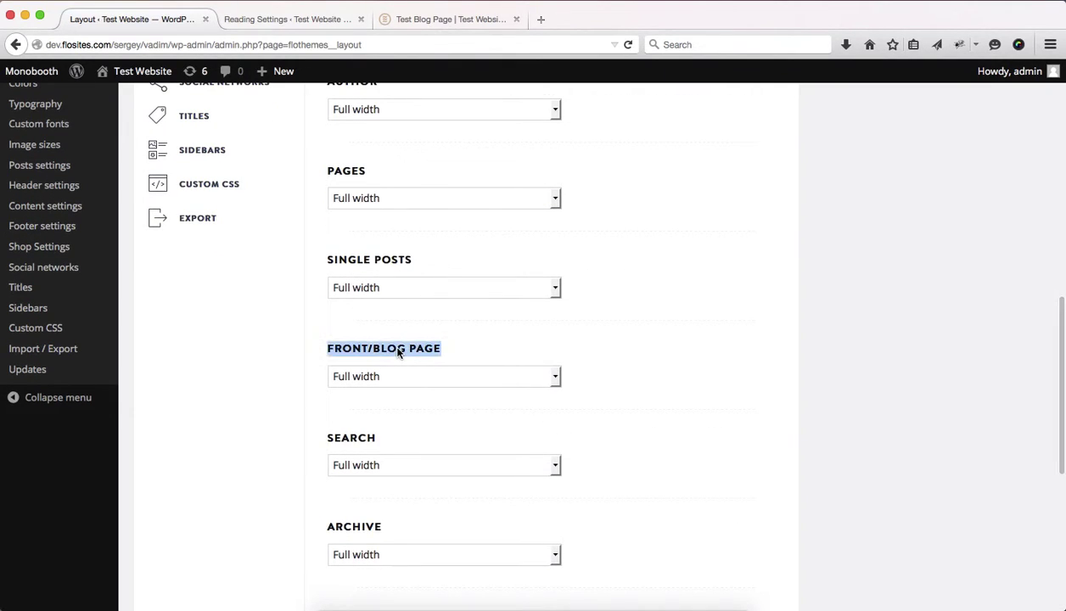
left_click(514, 375)
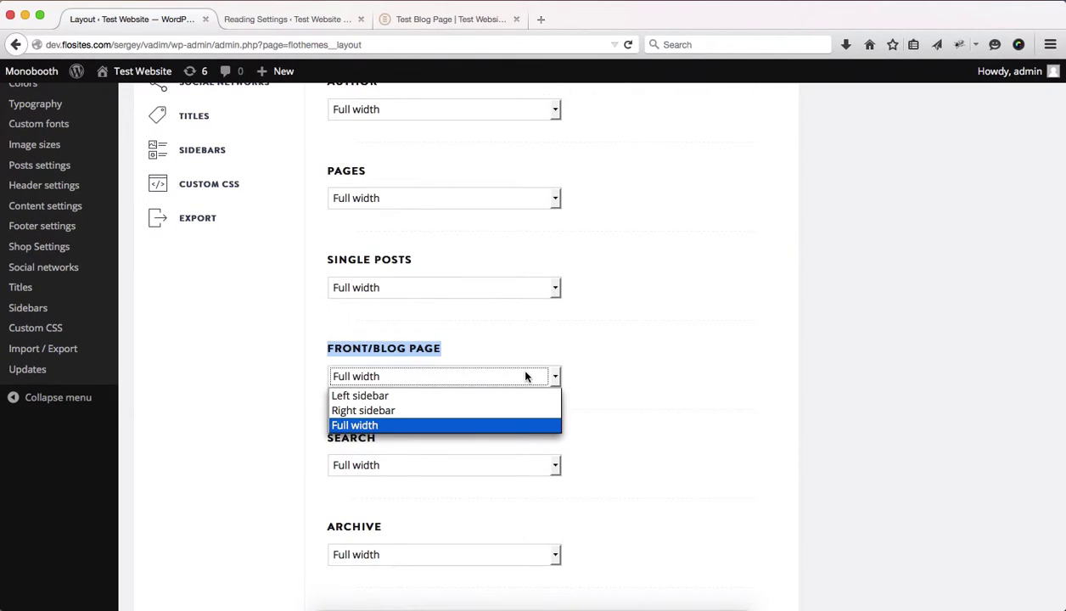
left_click(416, 396)
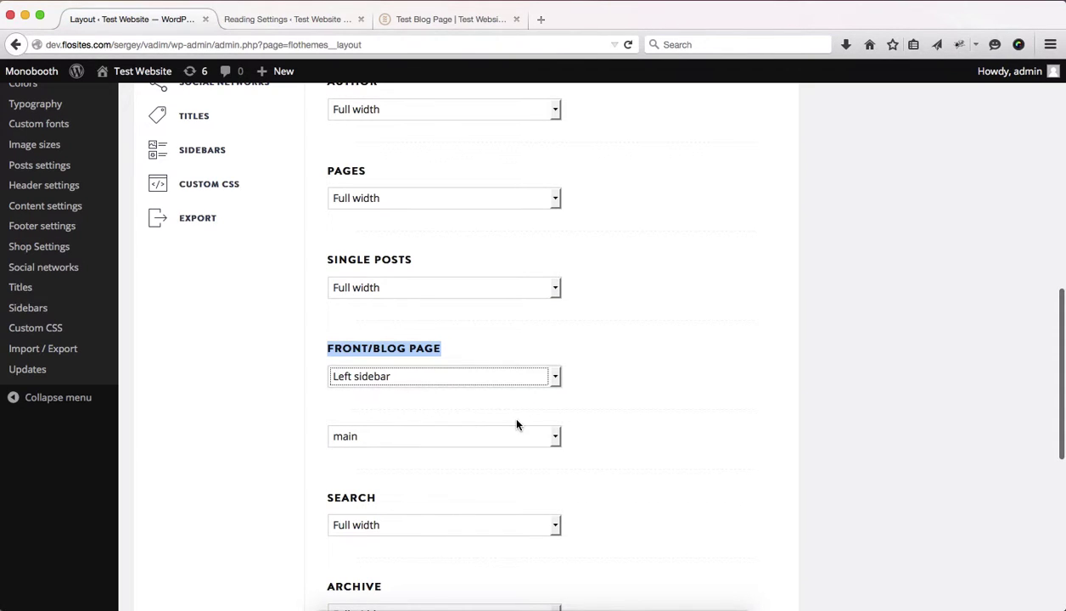
left_click(340, 438)
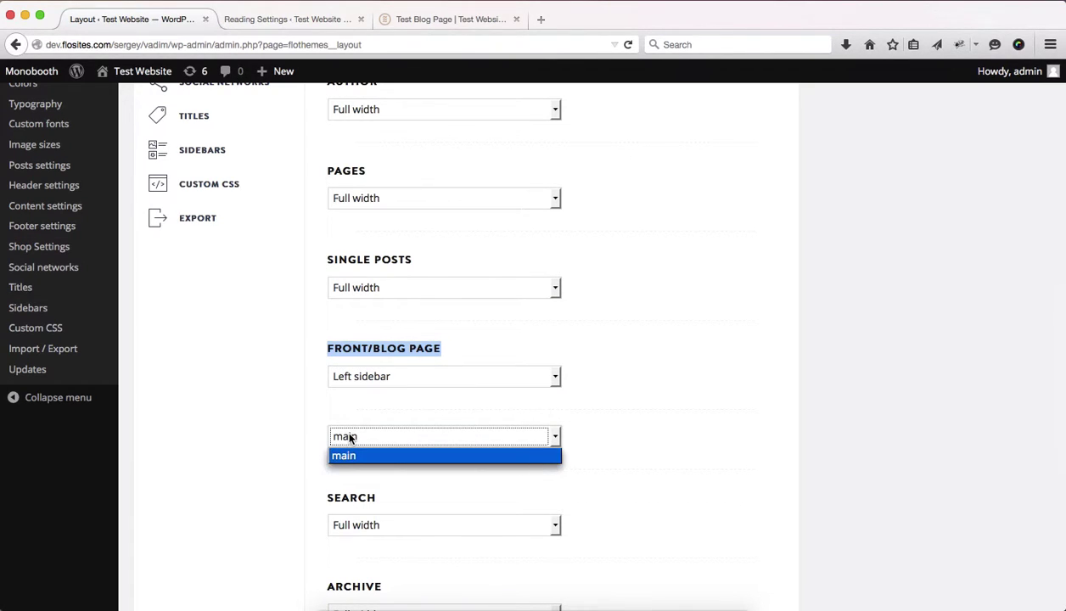
left_click(237, 432)
scroll(235, 433, "down", 10)
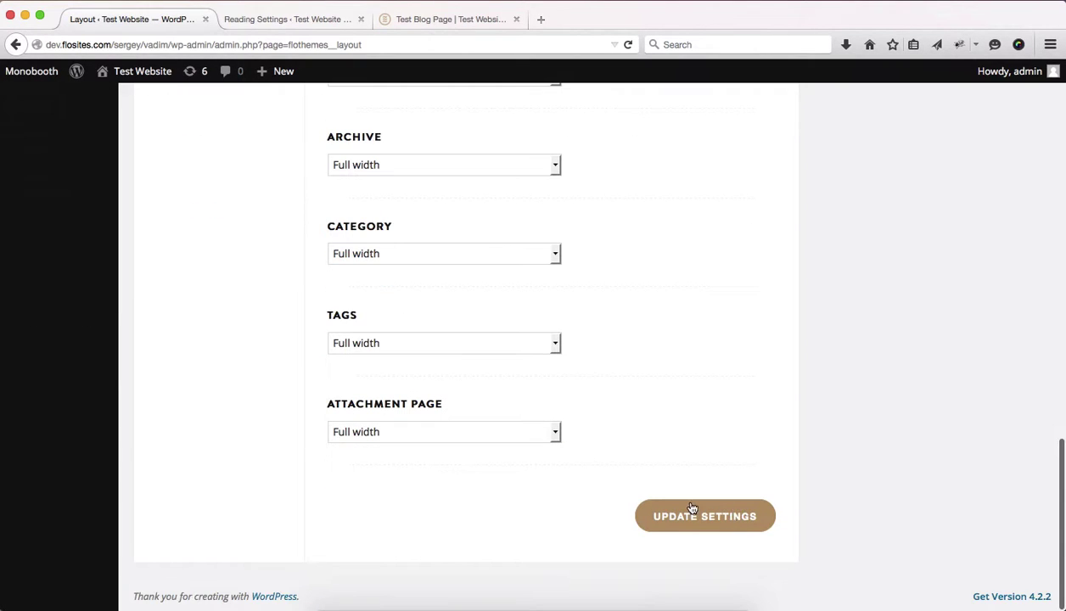
left_click(691, 507)
- Reload the Test Blog Page and examine the sidebar beside the posts
left_click(396, 27)
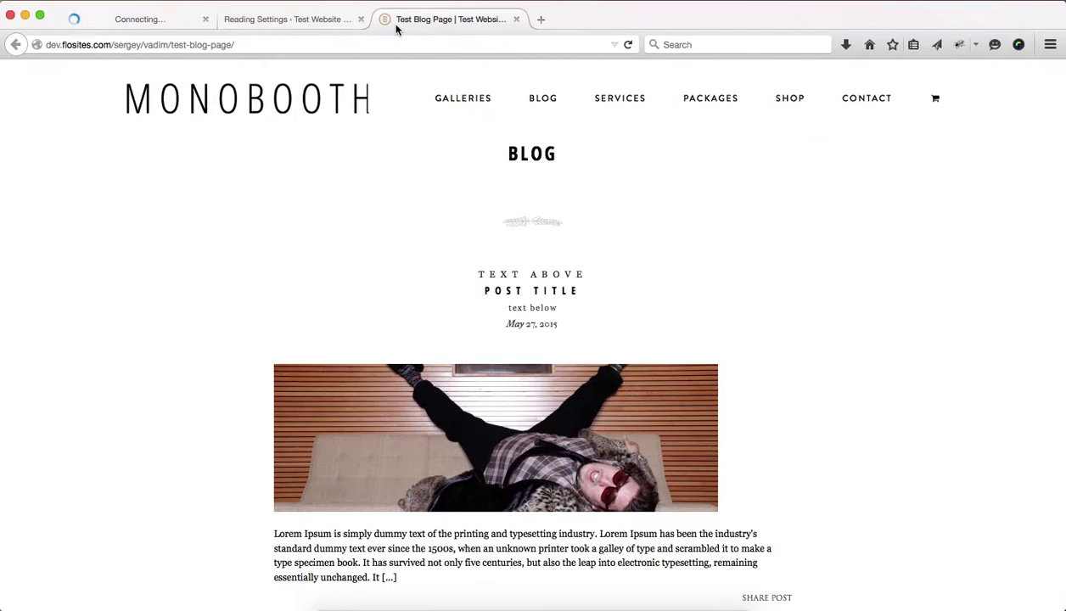
key("super+r")
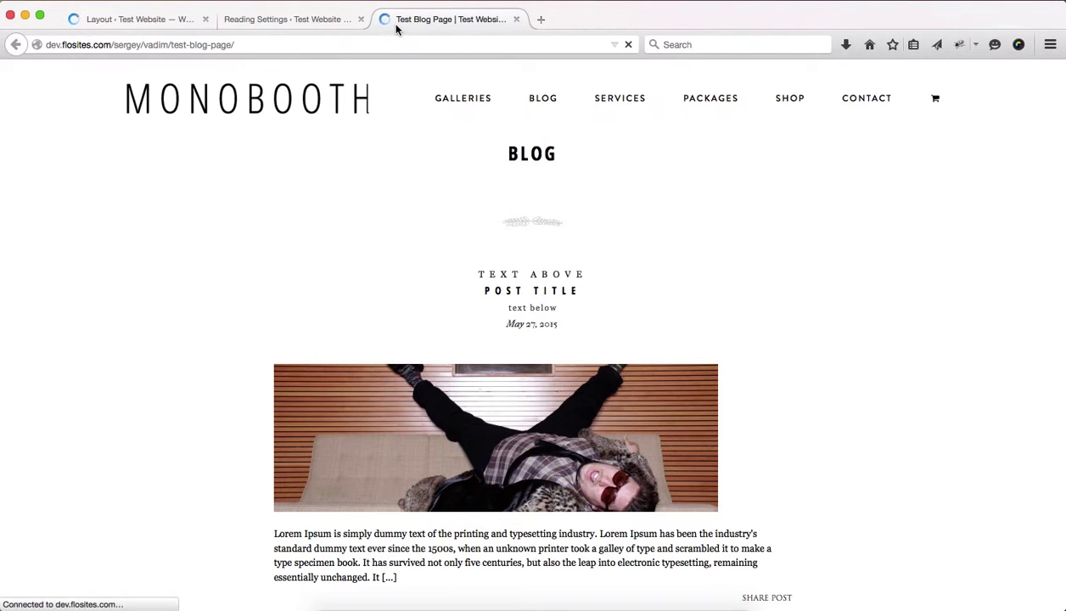
scroll(362, 314, "down", 5)
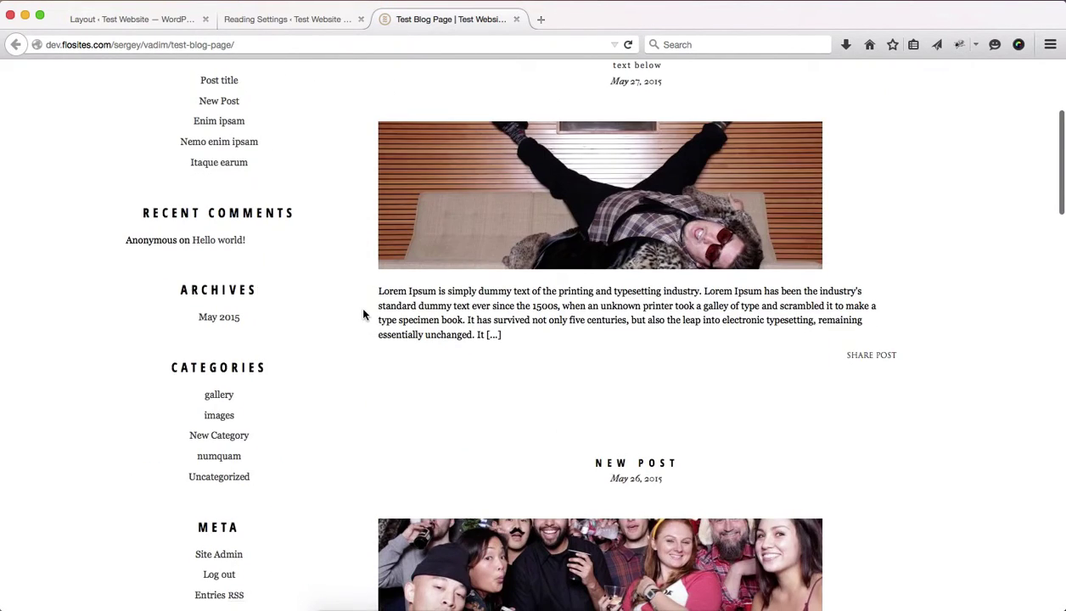
scroll(275, 302, "down", 3)
scroll(276, 302, "up", 8)
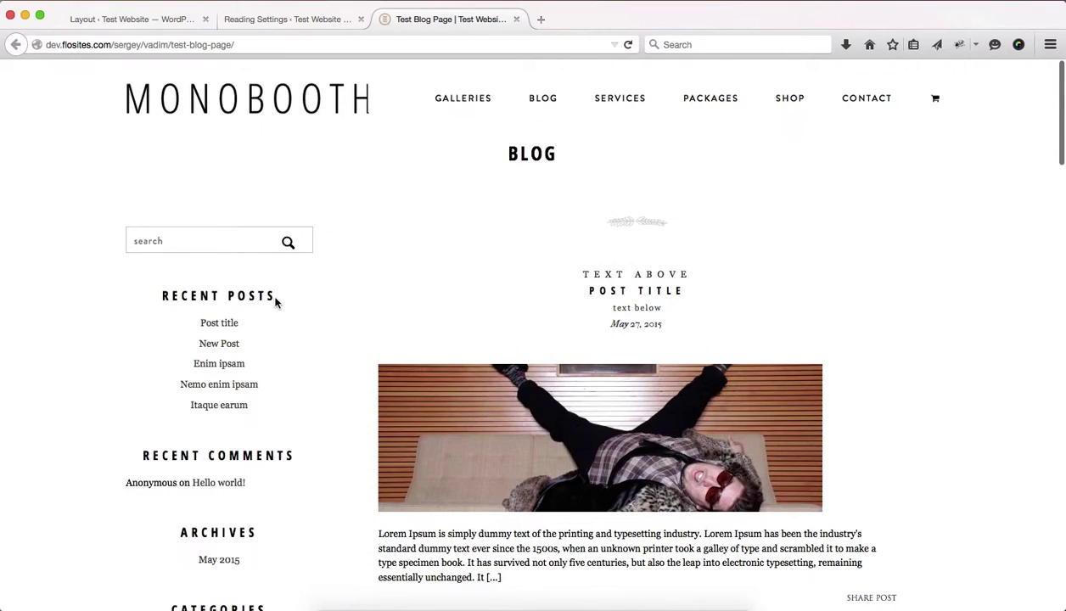
- Set the Front/Blog Page layout to Full width in the theme's layout settings and update them
left_click(147, 19)
scroll(566, 381, "down", 10)
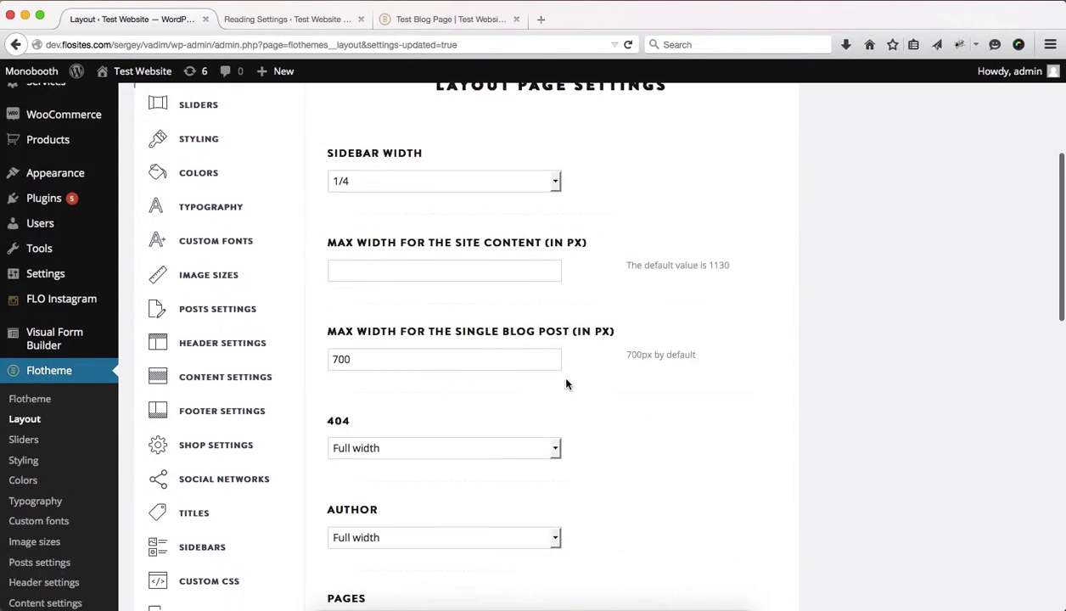
scroll(566, 385, "down", 5)
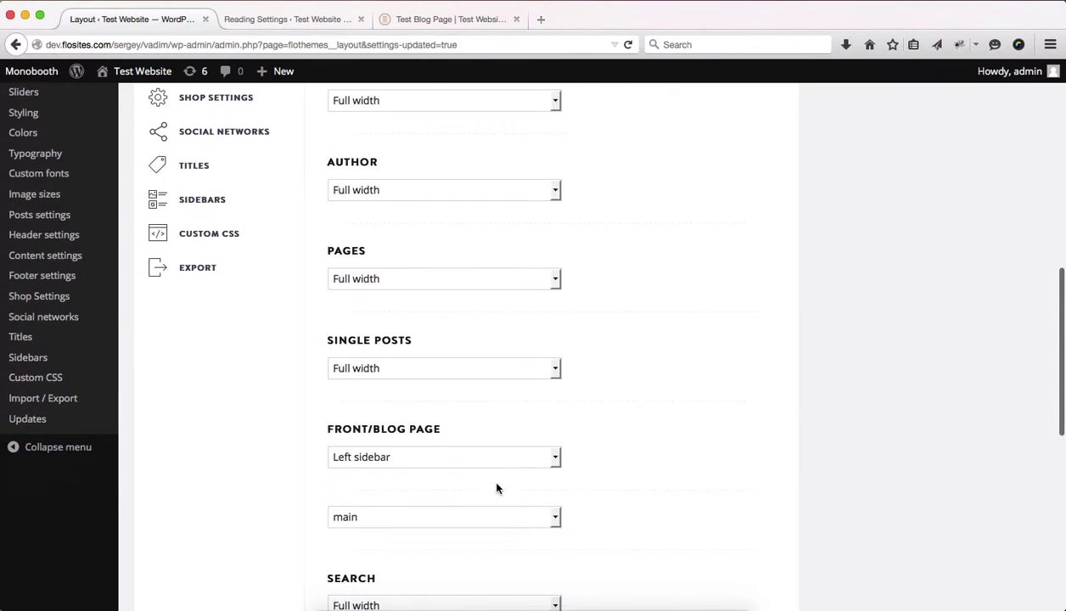
left_click(406, 458)
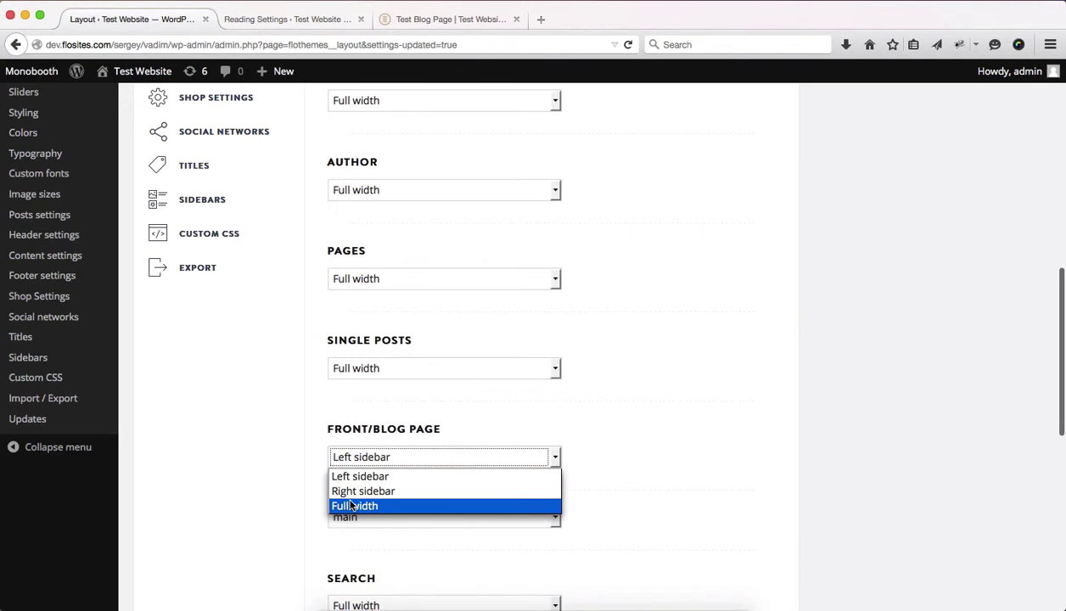
left_click(348, 504)
scroll(262, 475, "down", 10)
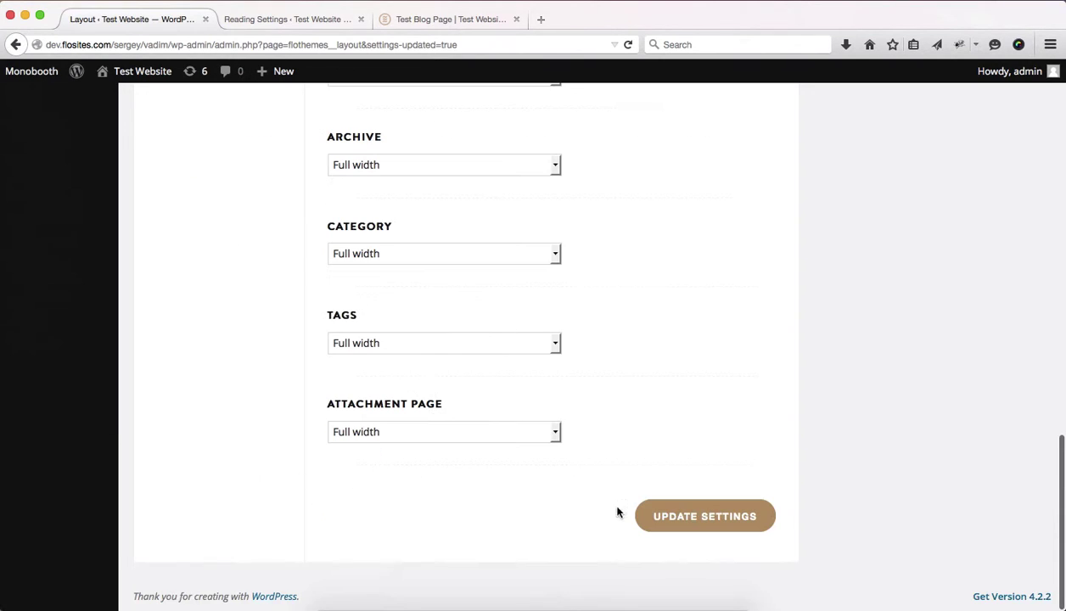
left_click(712, 516)
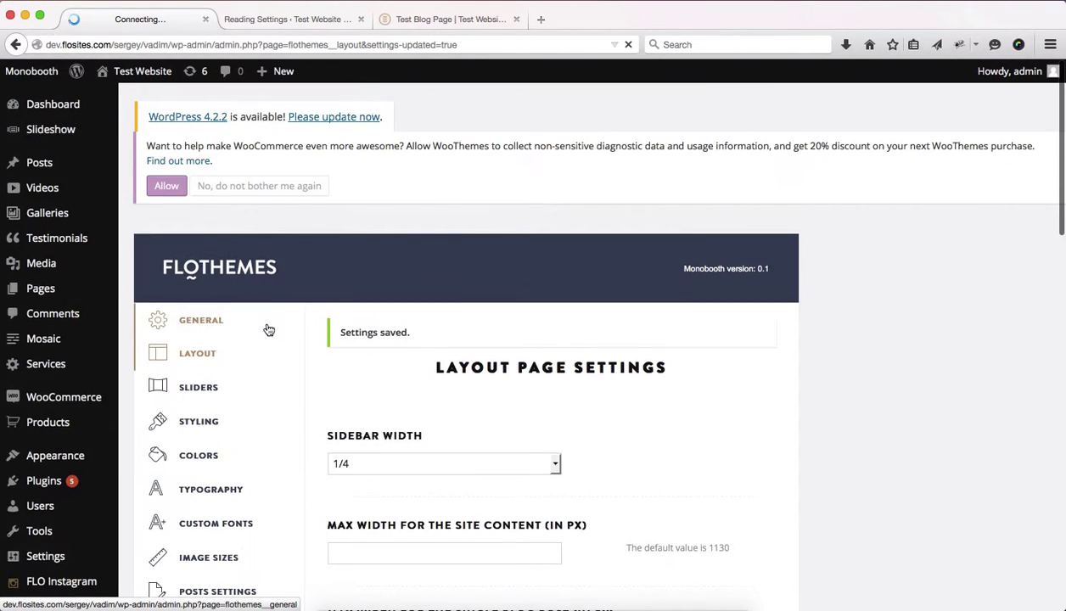
- Open the theme's image sizes settings and review the list-view, grid/thumb-view and thumb view 50/50 image dimensions
scroll(268, 330, "down", 2)
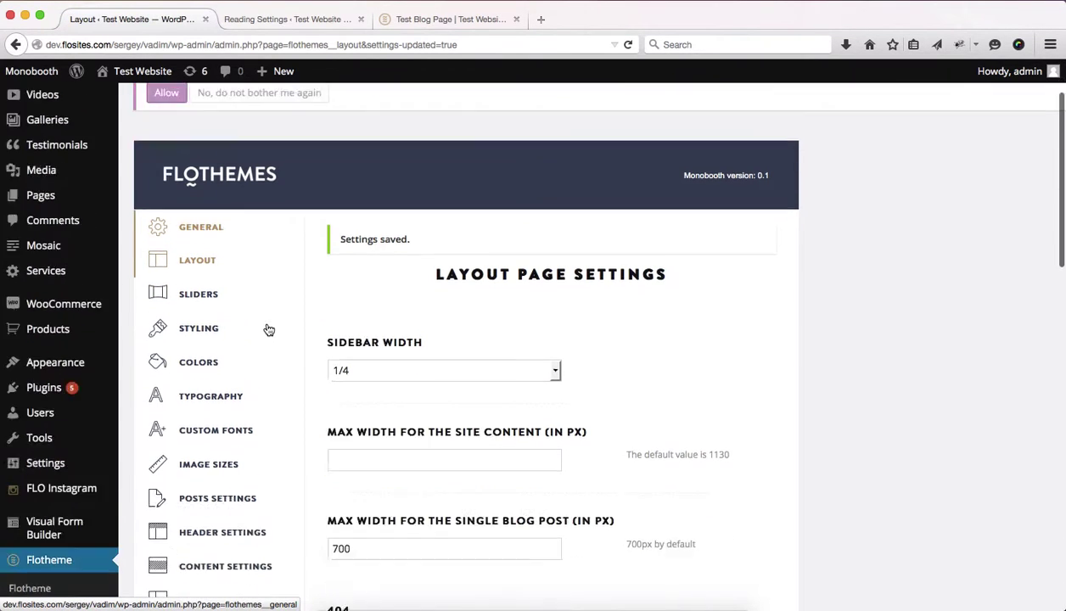
scroll(268, 329, "down", 2)
left_click(209, 369)
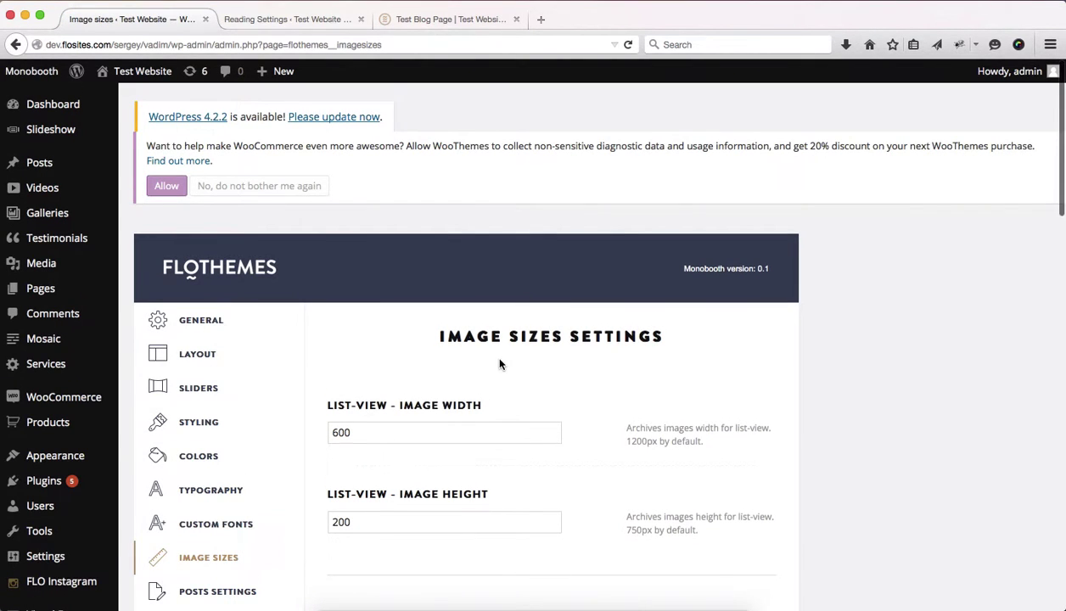
scroll(500, 364, "down", 2)
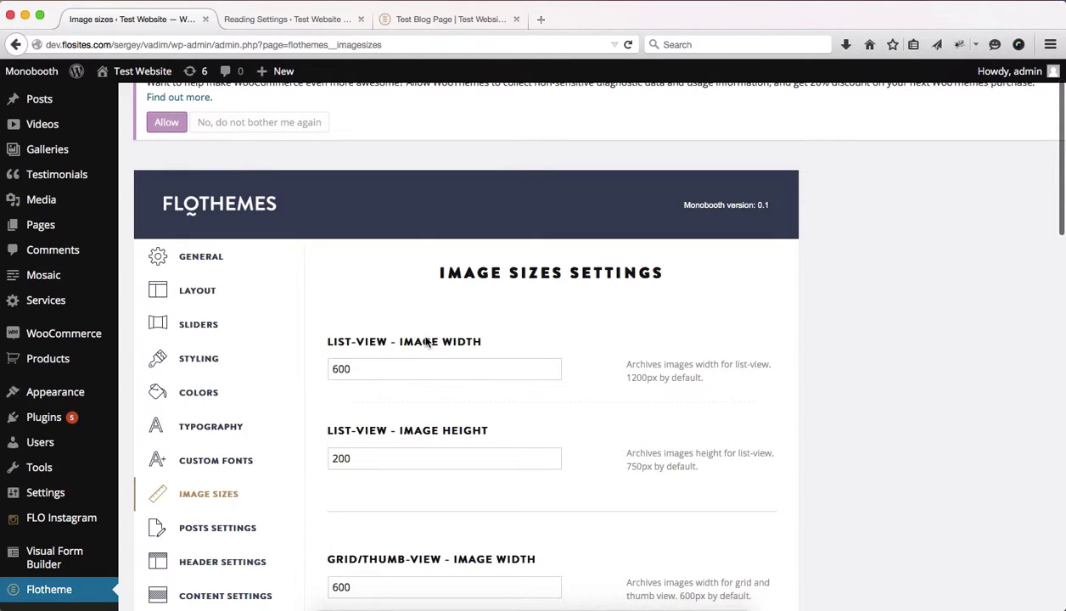
scroll(425, 339, "down", 5)
scroll(466, 387, "down", 7)
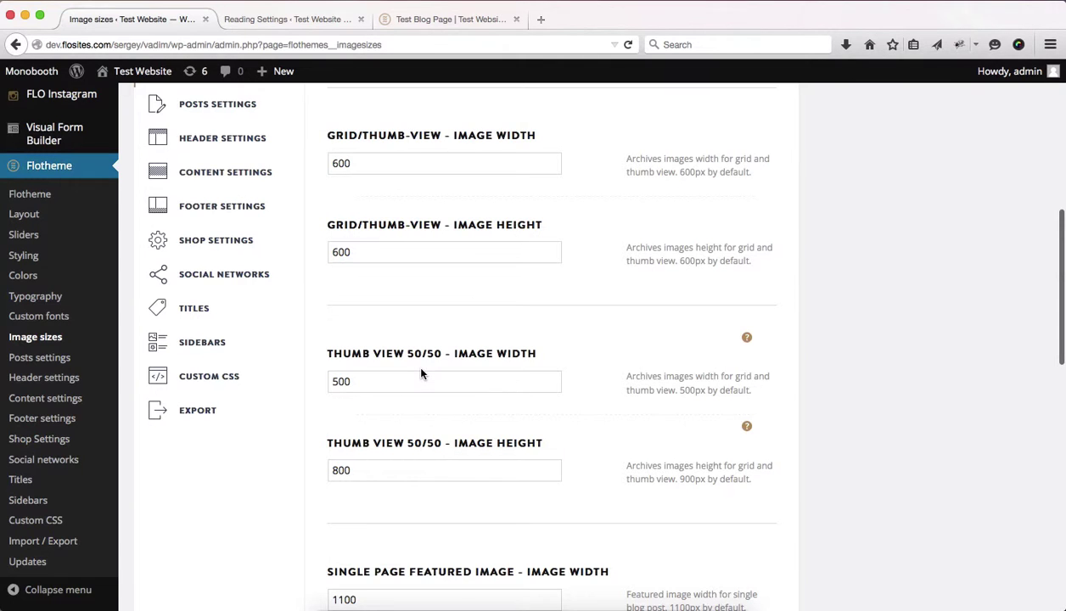
scroll(421, 373, "down", 1)
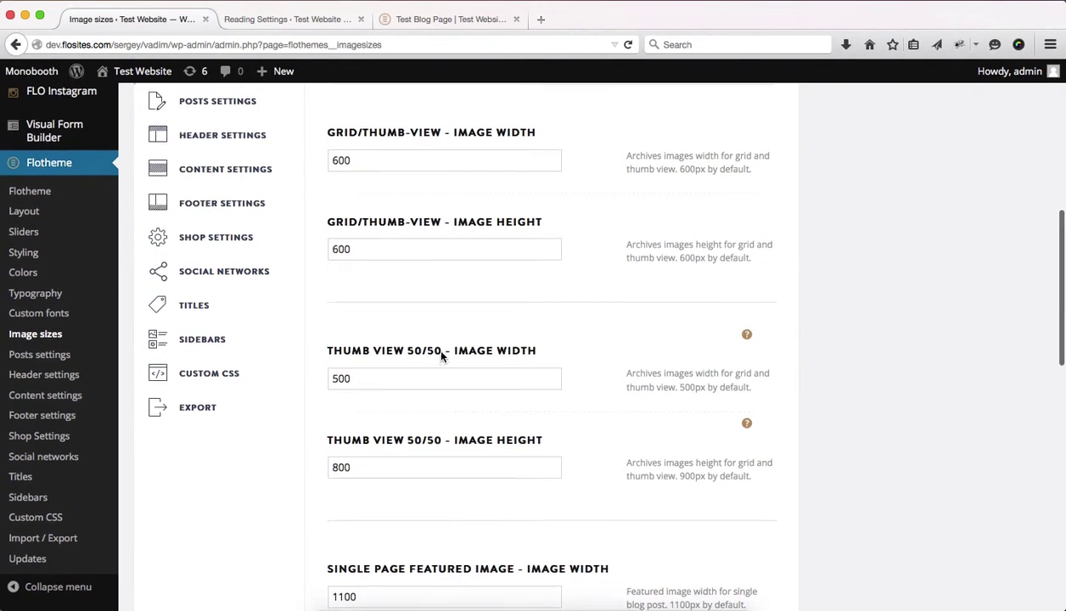
scroll(442, 349, "up", 3)
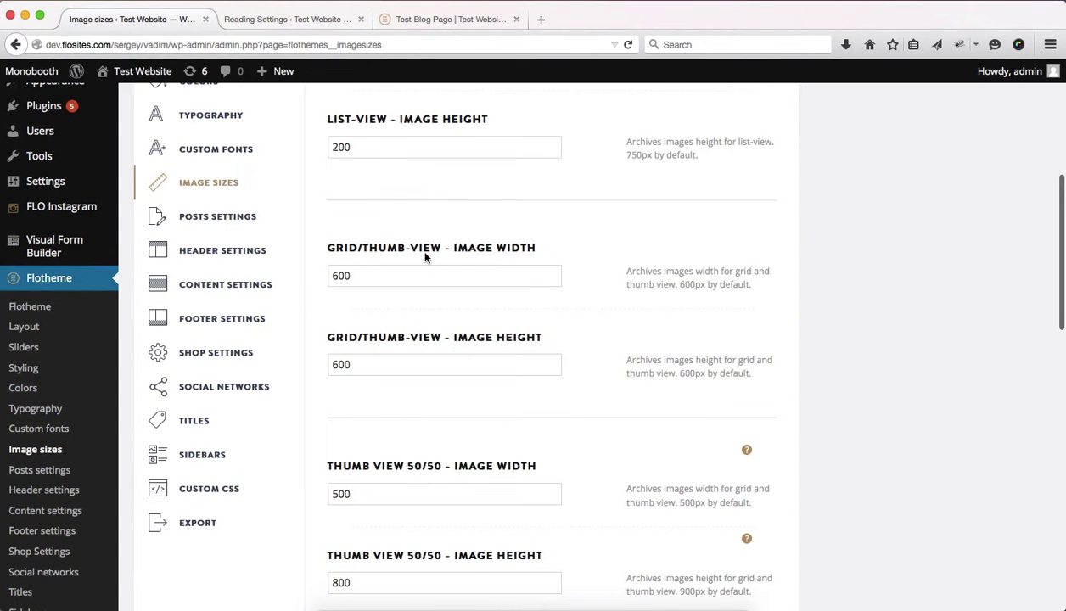
- Compare the list-view image size settings with the post images on the Test Blog Page, and return to the image sizes settings
scroll(425, 263, "up", 1)
scroll(426, 263, "up", 2)
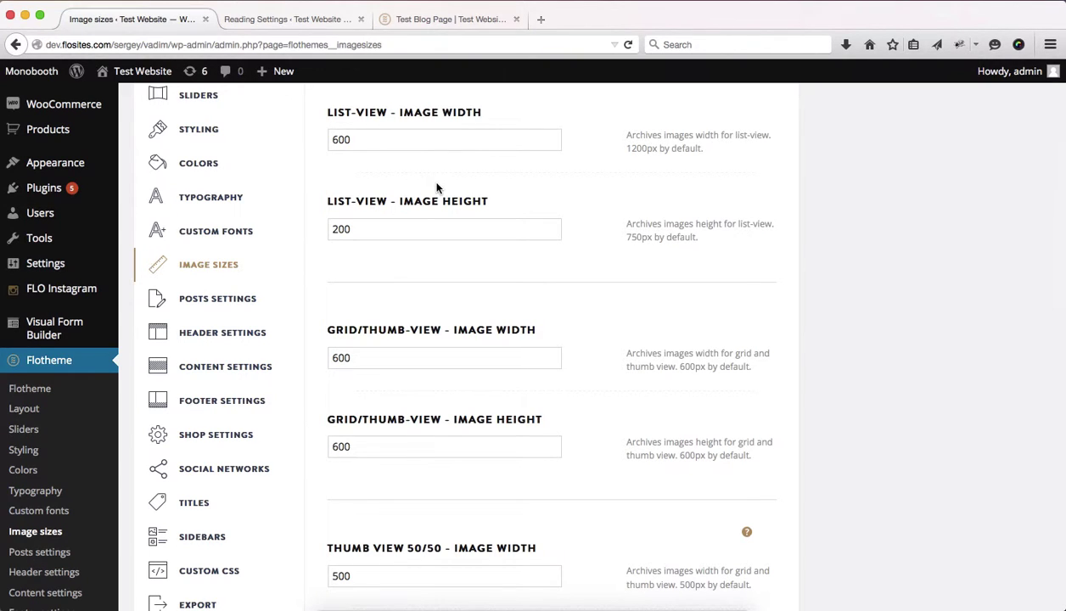
scroll(434, 183, "up", 1)
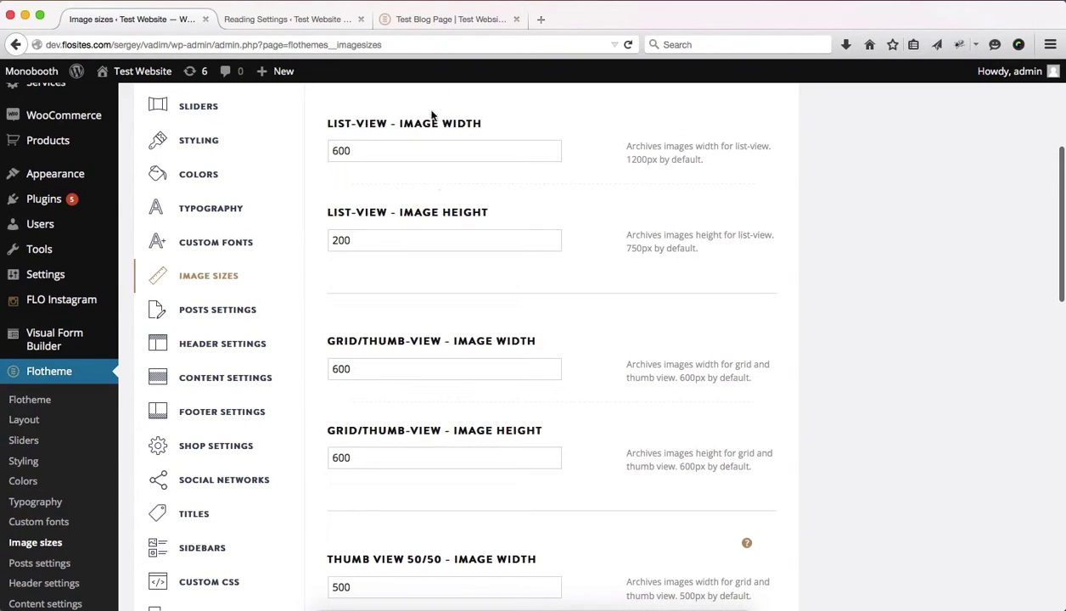
left_click(392, 18)
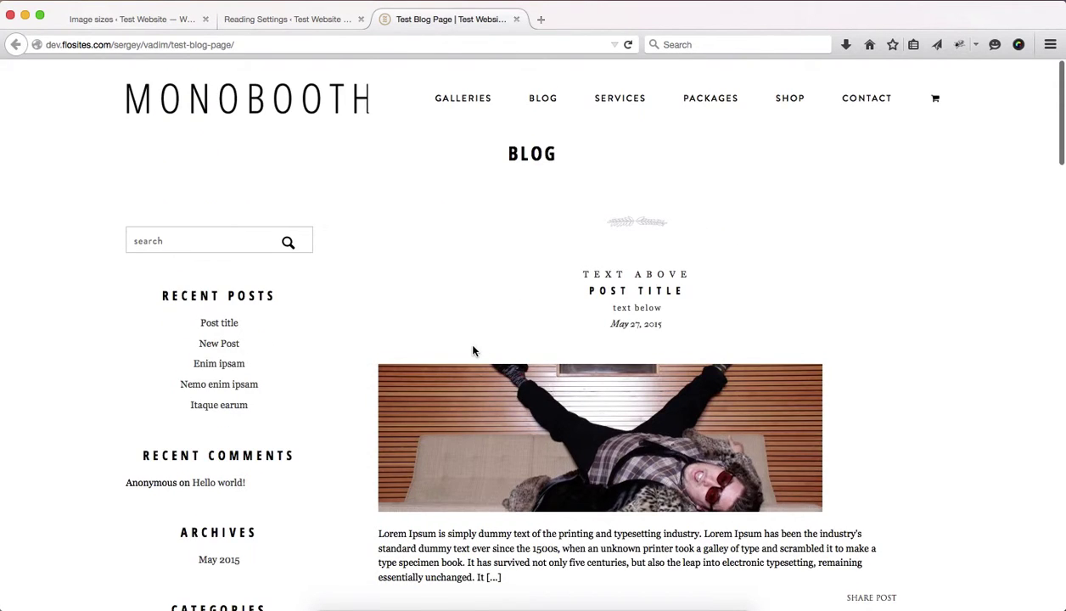
scroll(472, 350, "down", 4)
key("ctrl+Tab")
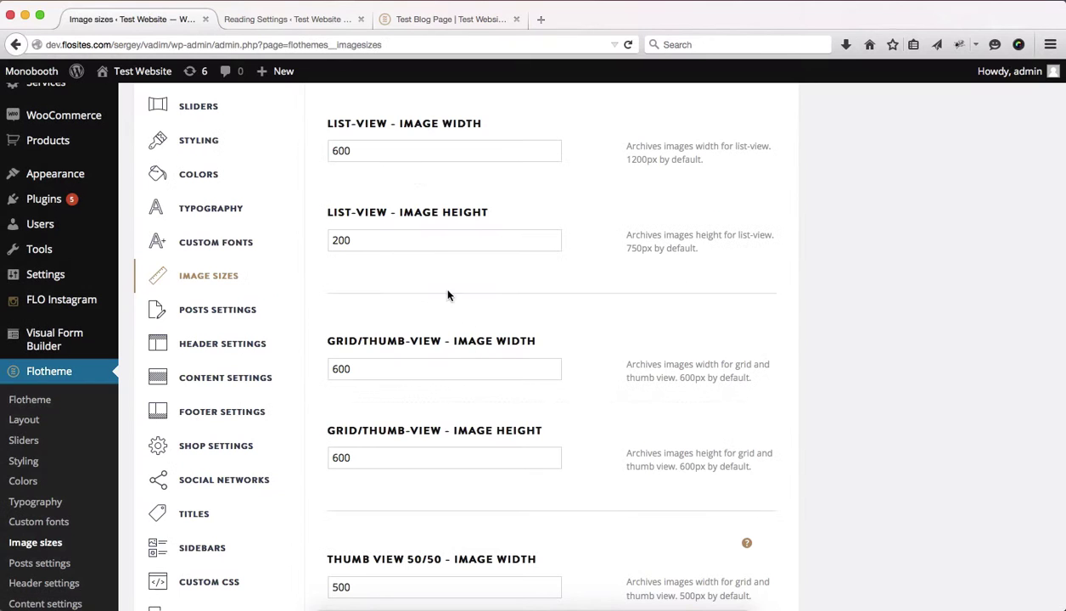
- Set the list-view image width to 1200 and the list-view image height to 750, and update the image sizes settings
double_click(369, 155)
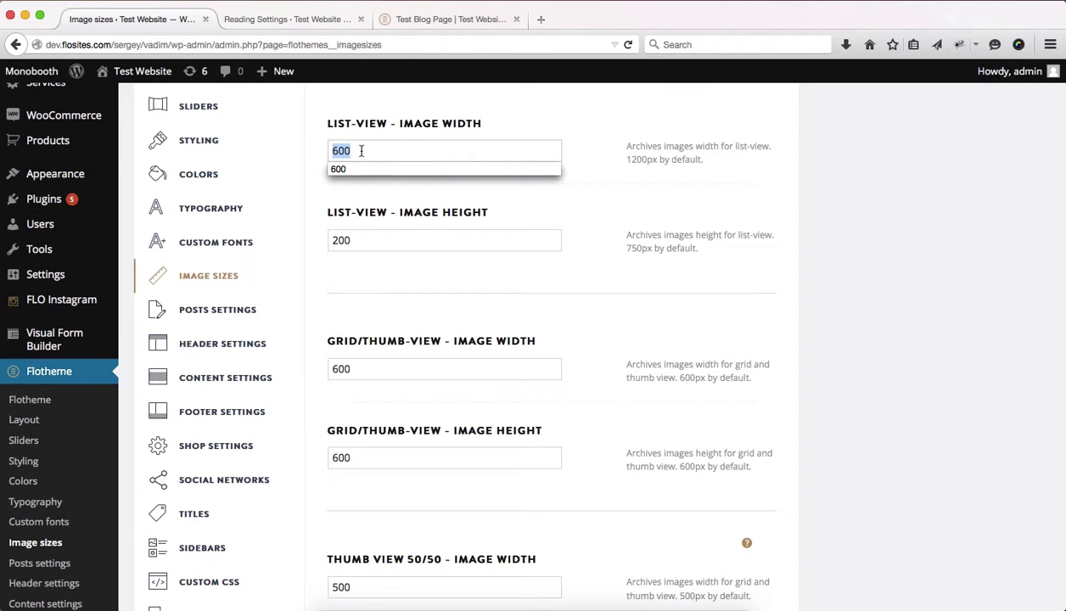
left_click(408, 19)
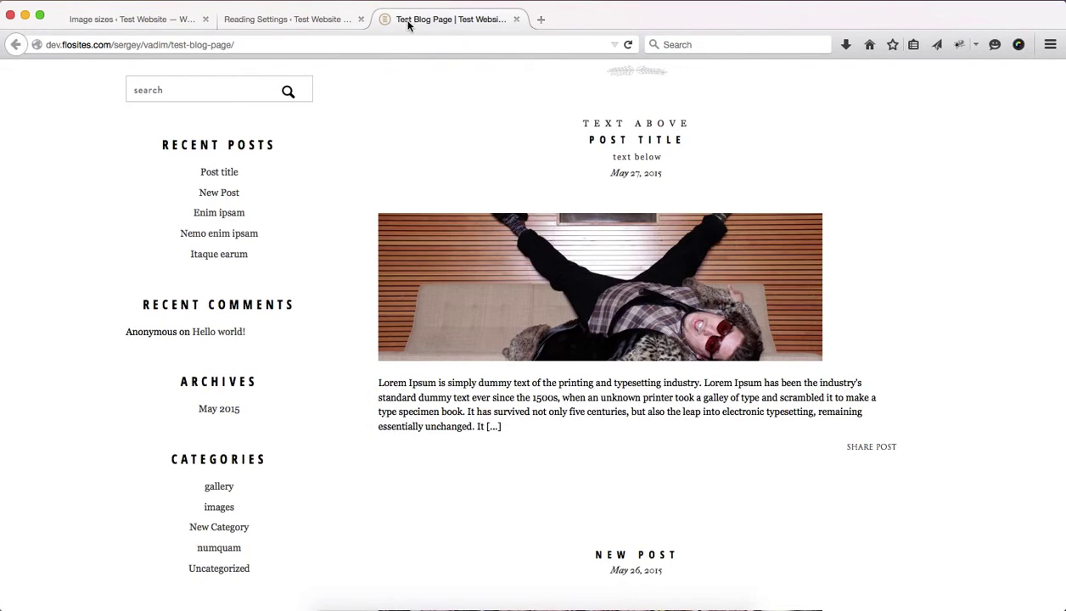
scroll(532, 302, "down", 3)
scroll(530, 302, "up", 1)
key("ctrl+Tab")
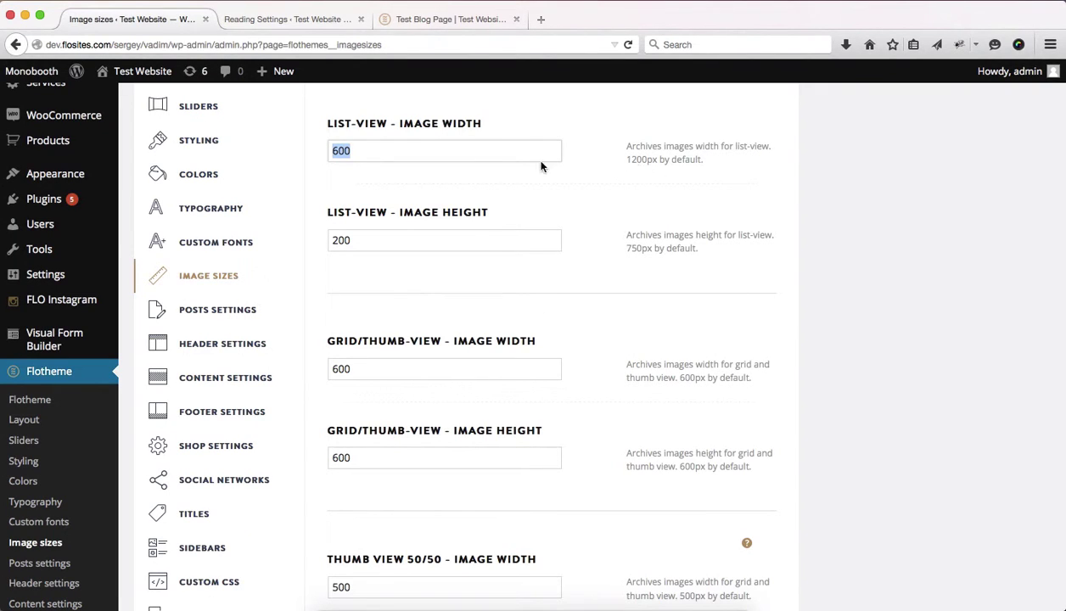
type("1200")
key("Tab")
type("750")
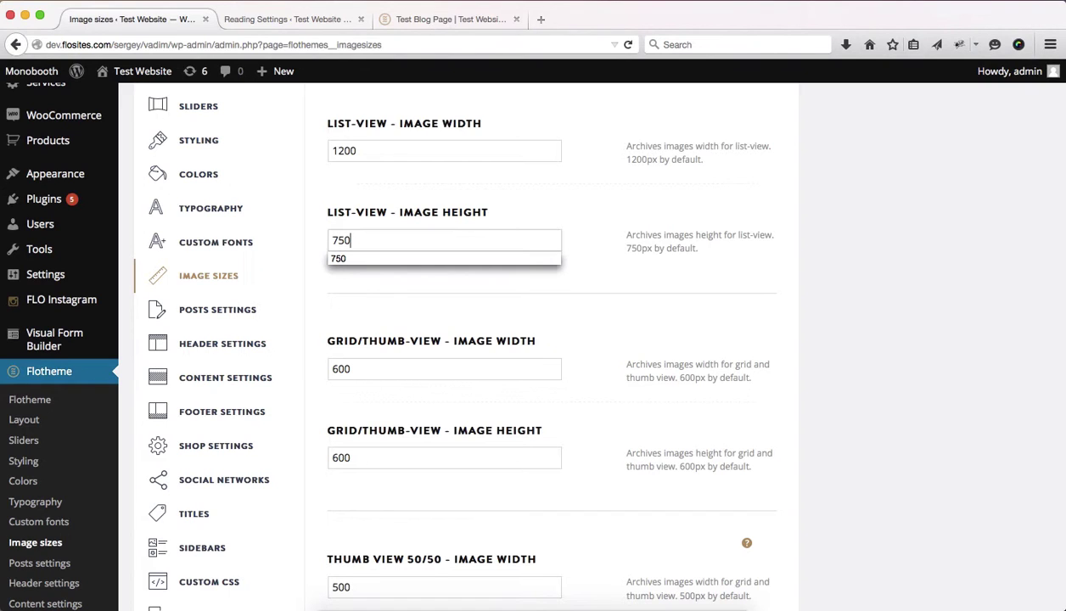
left_click(656, 254)
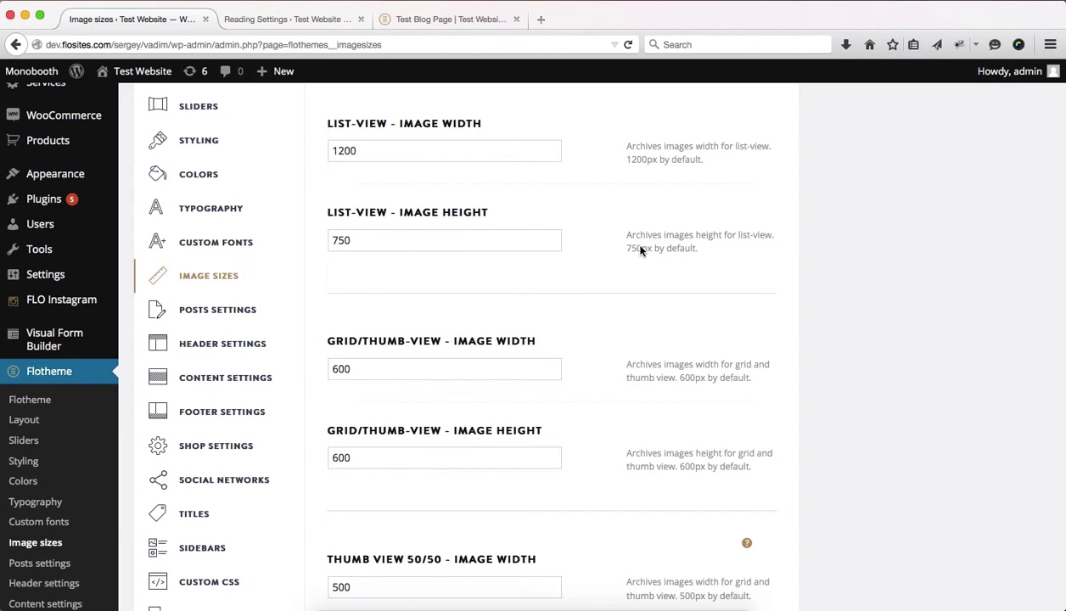
double_click(641, 250)
scroll(790, 336, "down", 12)
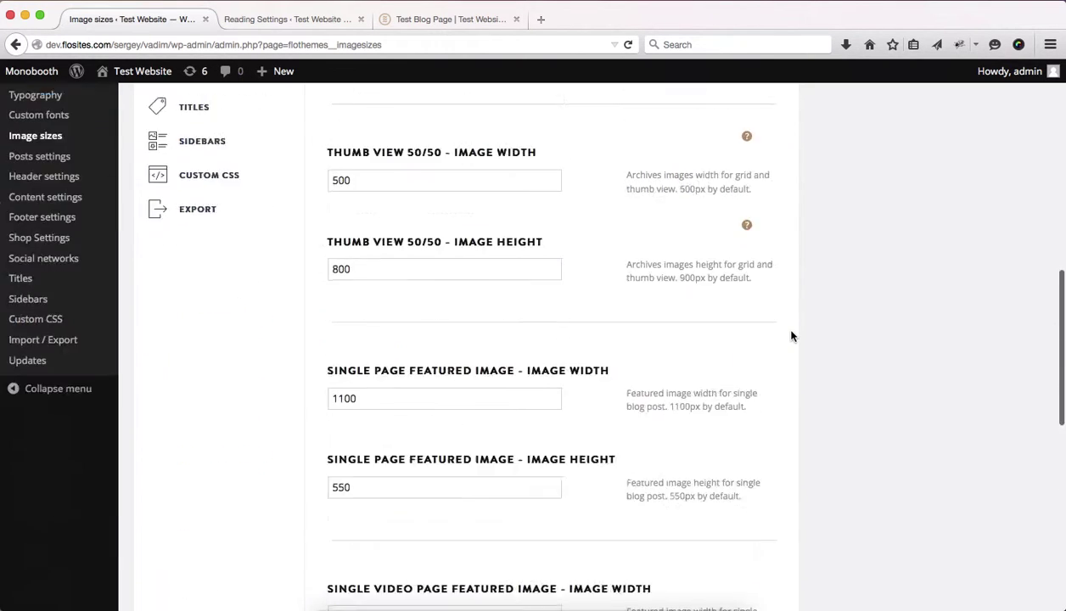
left_click(683, 525)
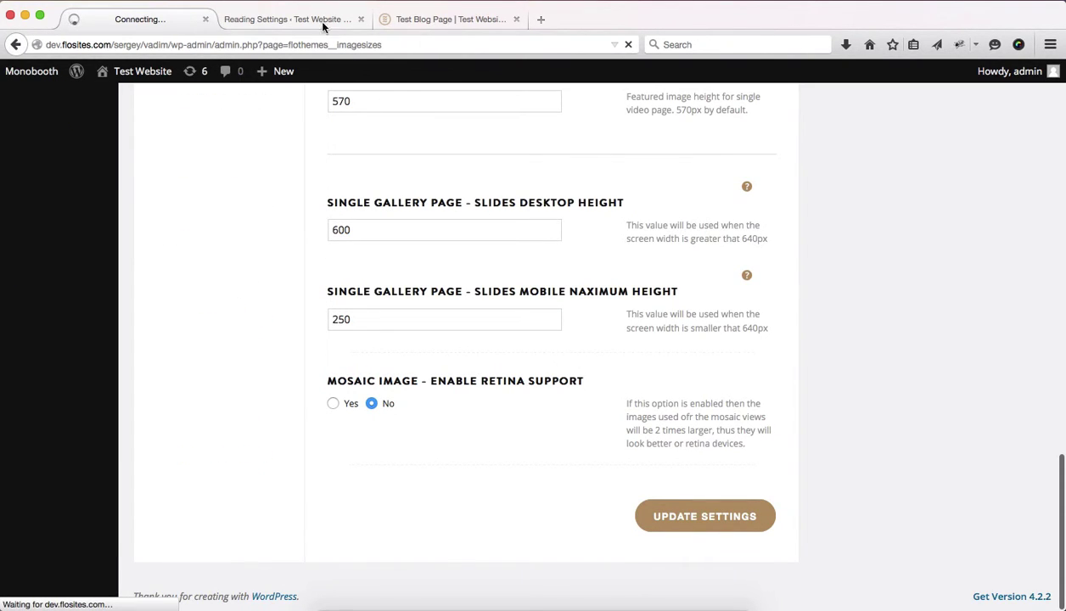
- Reload the Test Blog Page and examine the size of the post images in the list view
left_click(398, 21)
key("super+r")
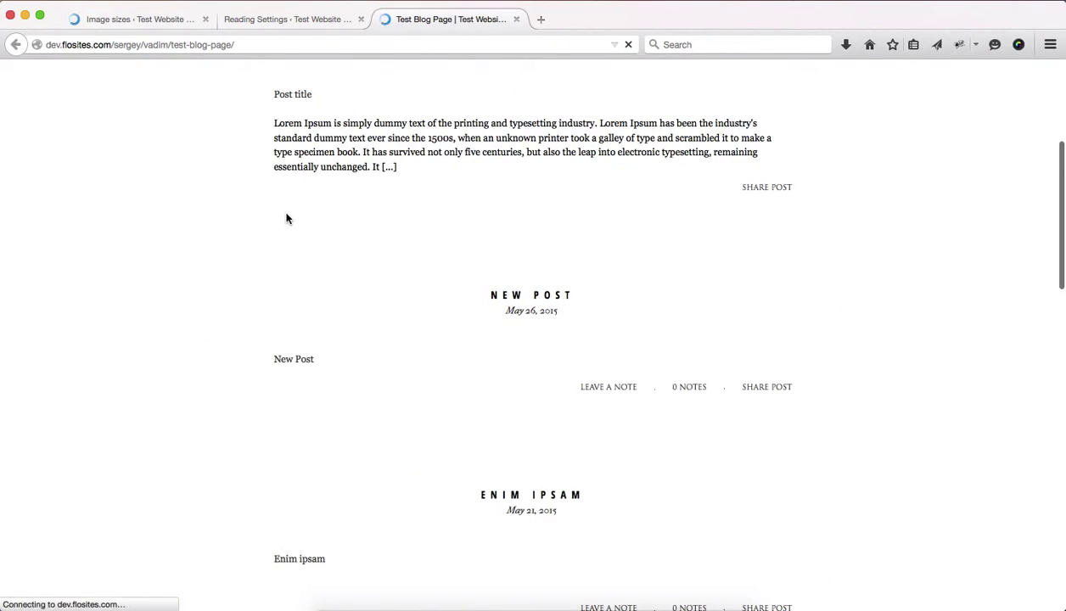
scroll(288, 218, "down", 5)
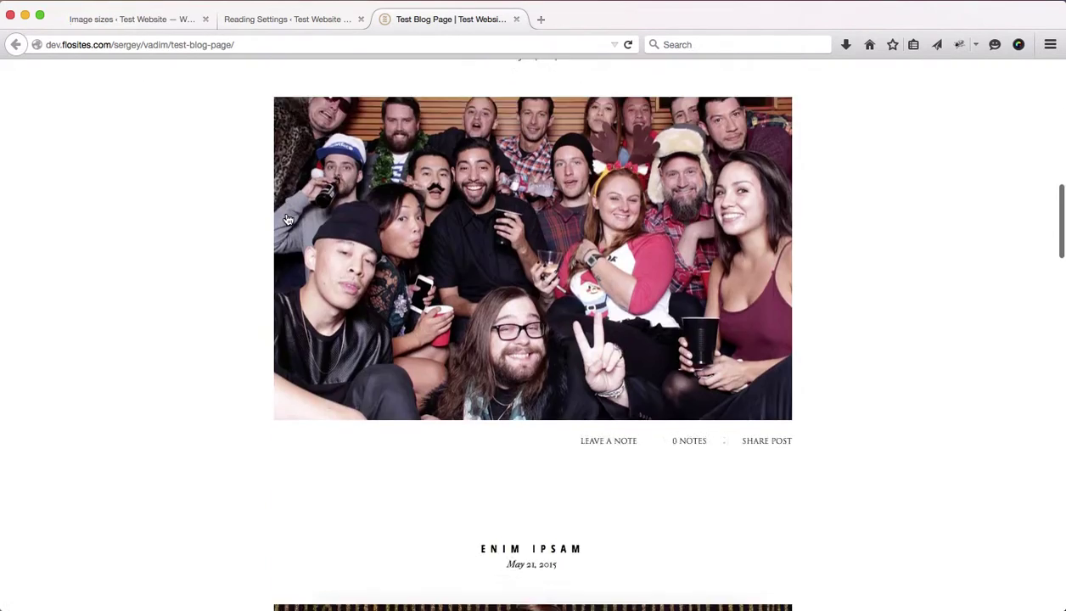
scroll(289, 218, "up", 10)
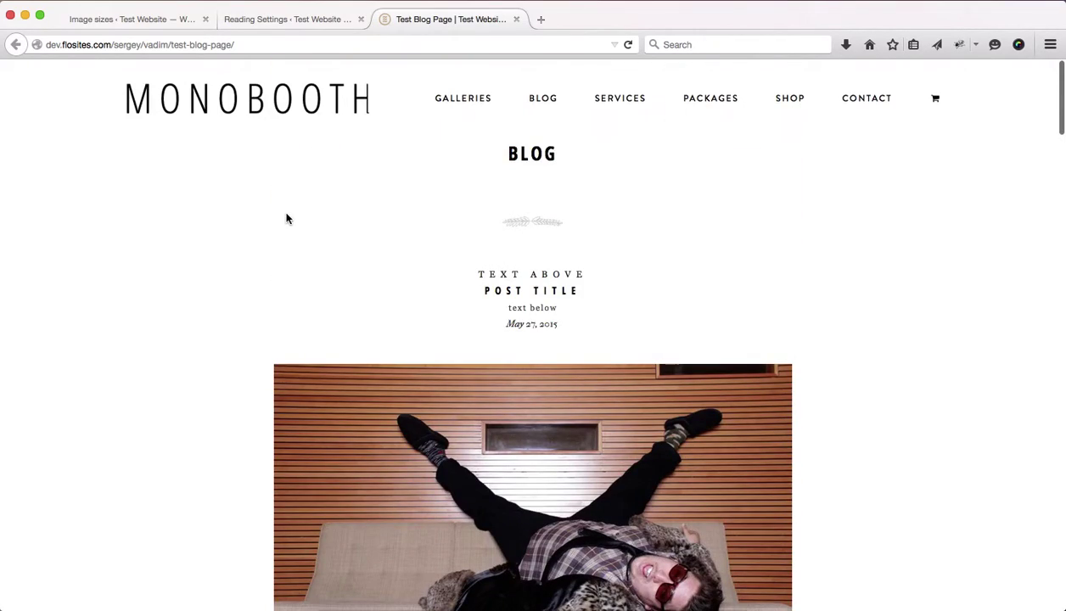
- Return to the image sizes settings and review the grid/thumb-view and thumb view 50/50 image dimensions
key("ctrl+Tab")
scroll(509, 162, "down", 5)
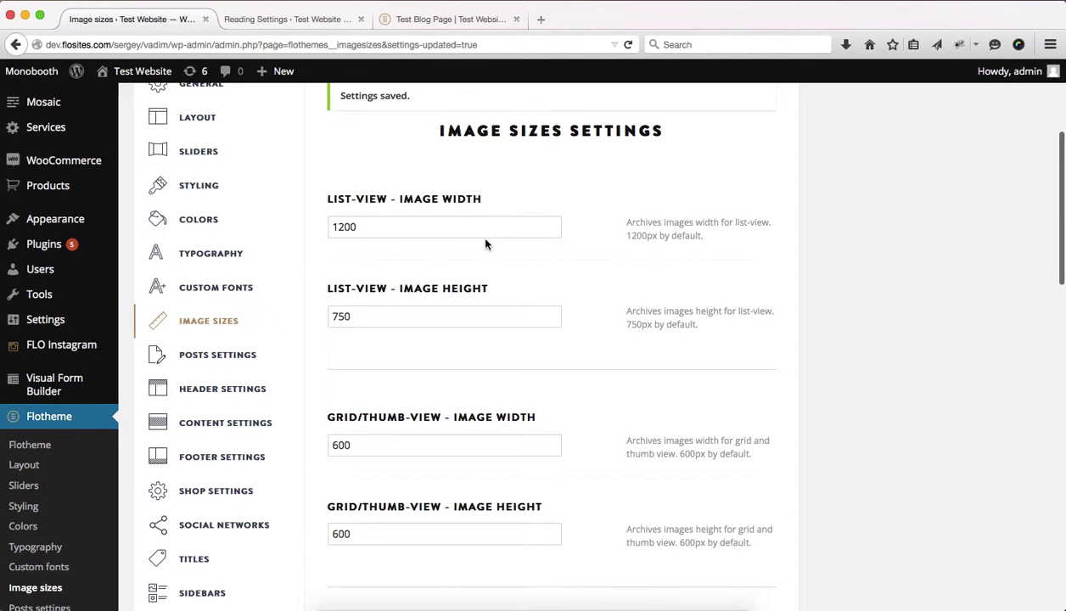
scroll(550, 259, "down", 5)
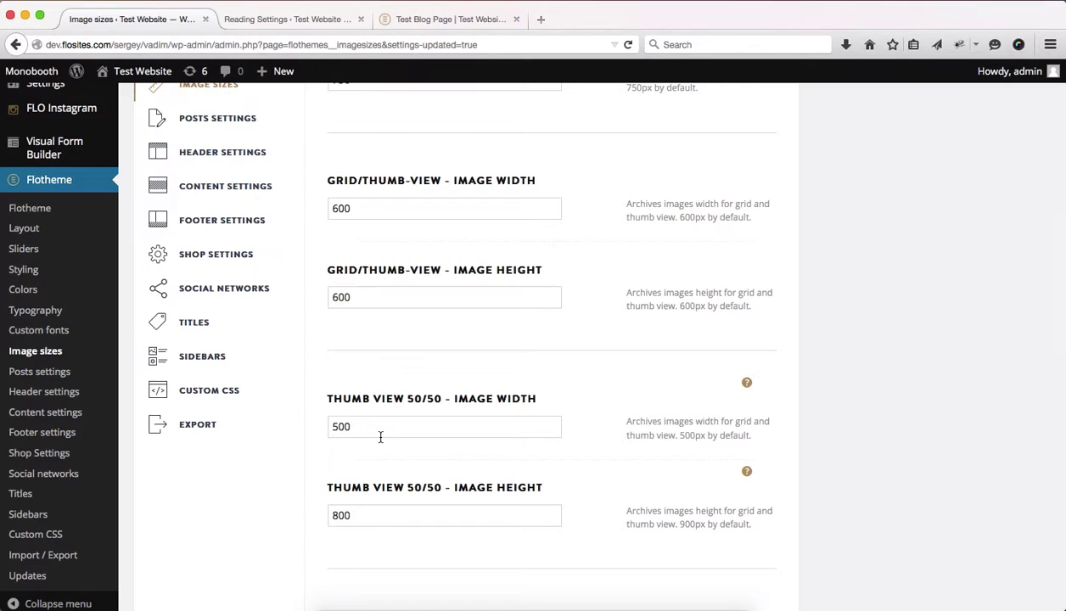
scroll(460, 399, "up", 4)
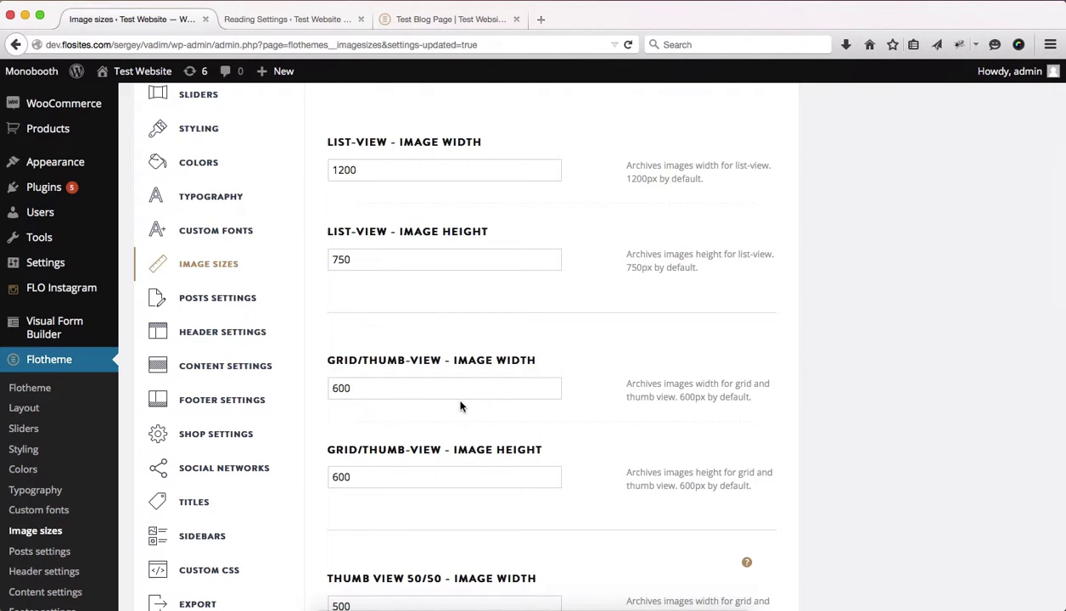
- Open the theme's content settings and set the blog listing layout to the thumbnail grid with two rows of three tiles
left_click(246, 368)
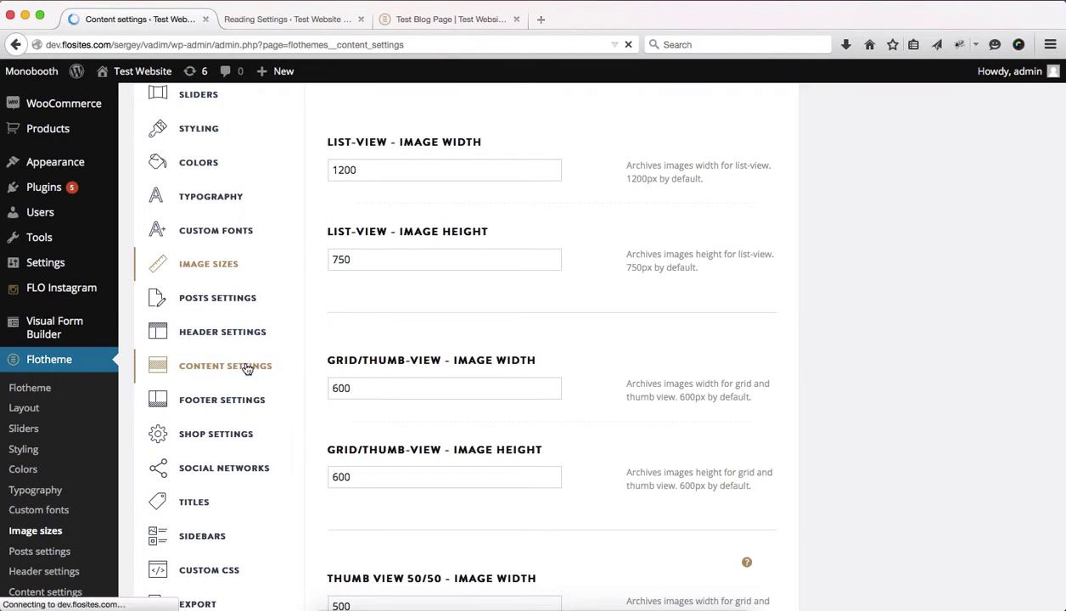
scroll(500, 379, "down", 5)
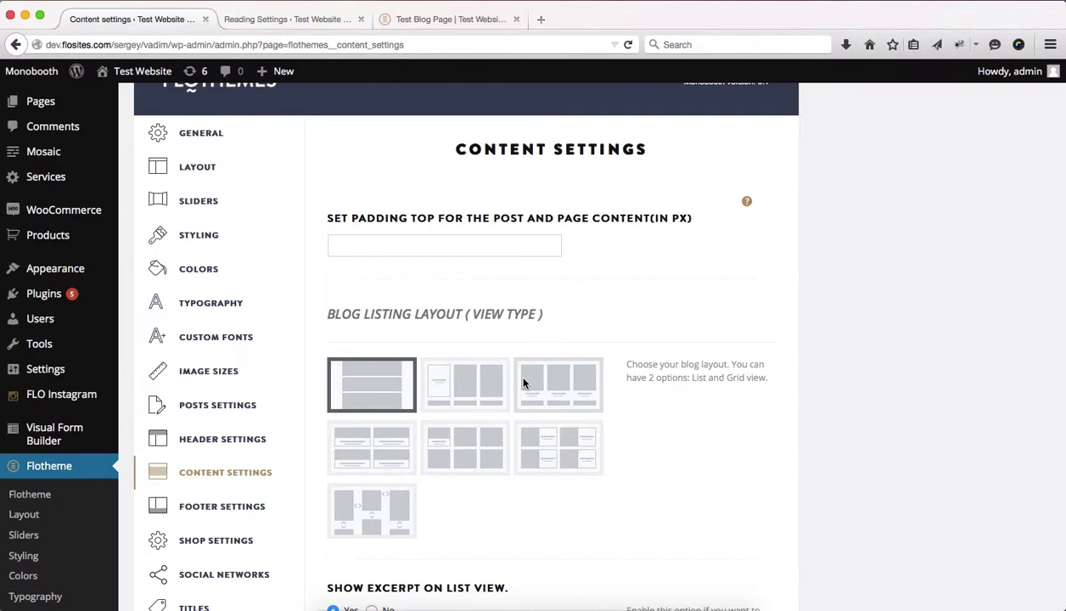
left_click(465, 430)
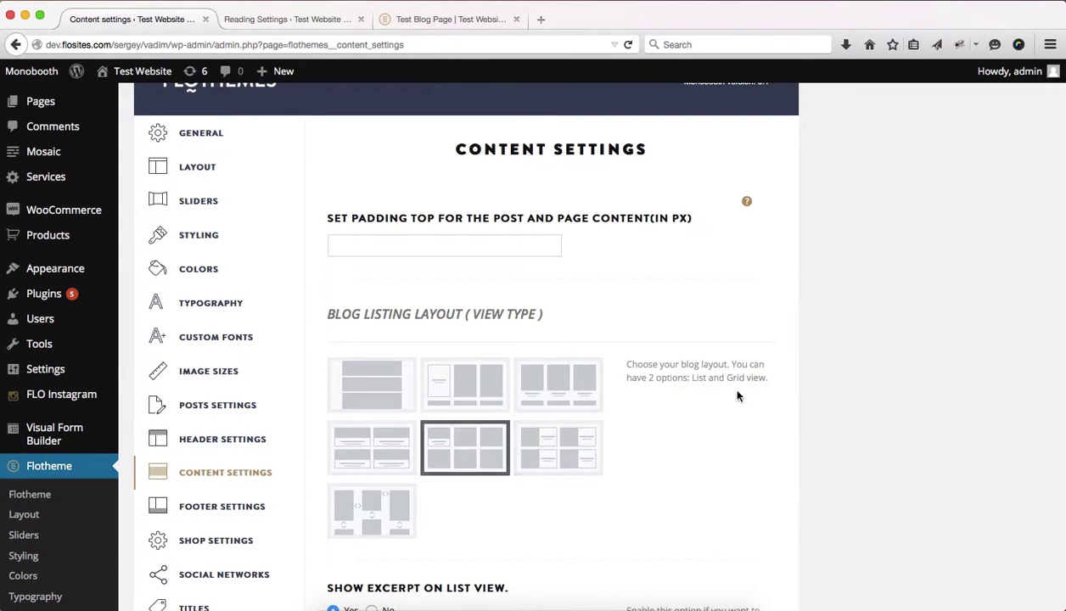
- Review the option for showing excerpts on list view and compare it with the post text on the Test Blog Page
scroll(730, 396, "down", 2)
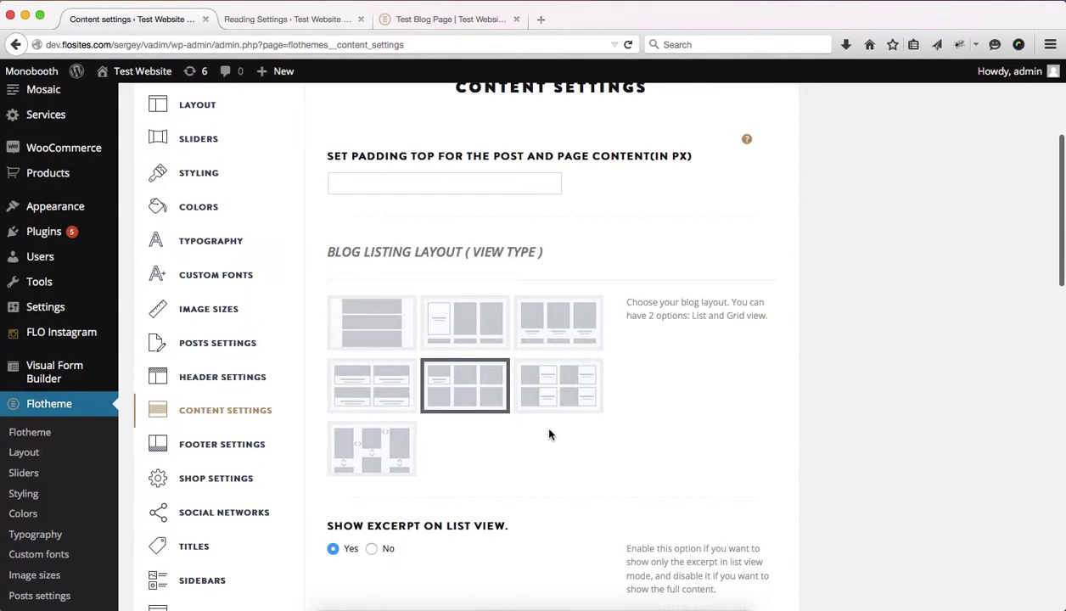
scroll(549, 434, "down", 10)
scroll(549, 434, "up", 7)
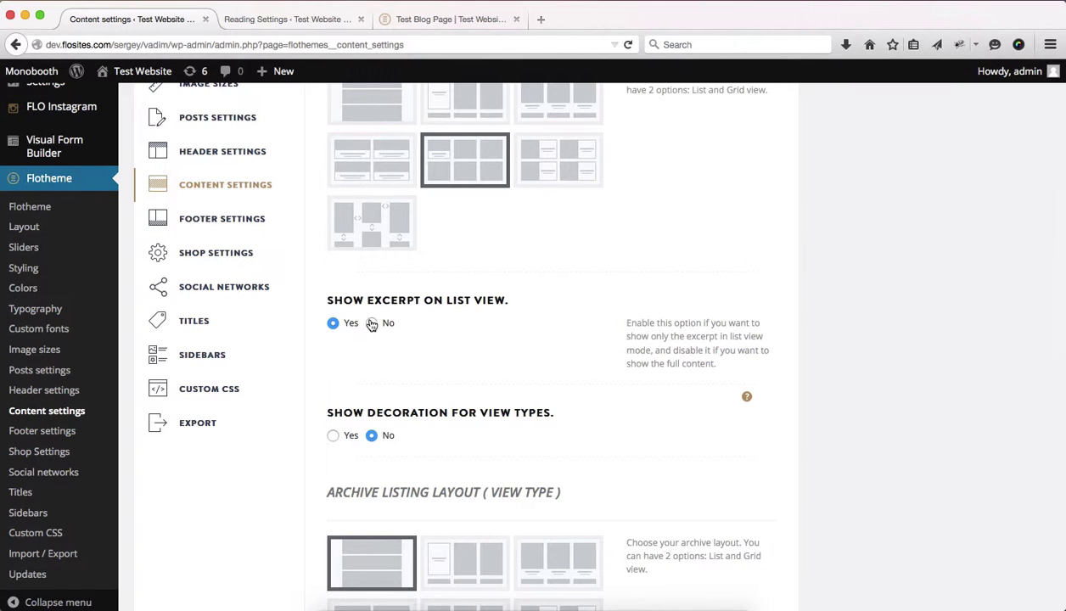
left_click(451, 18)
scroll(405, 255, "down", 10)
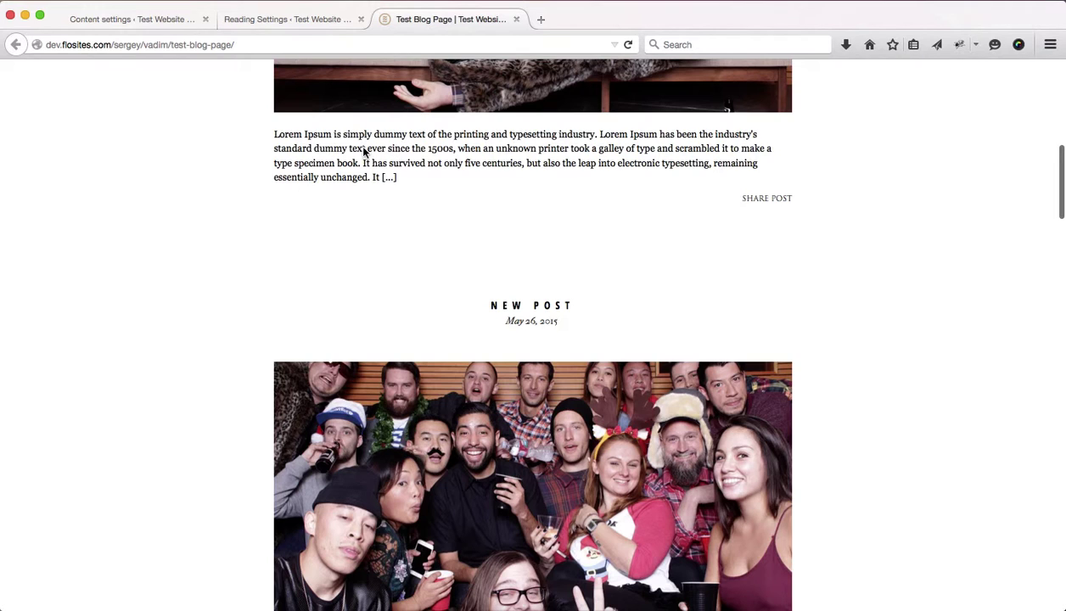
left_click(155, 20)
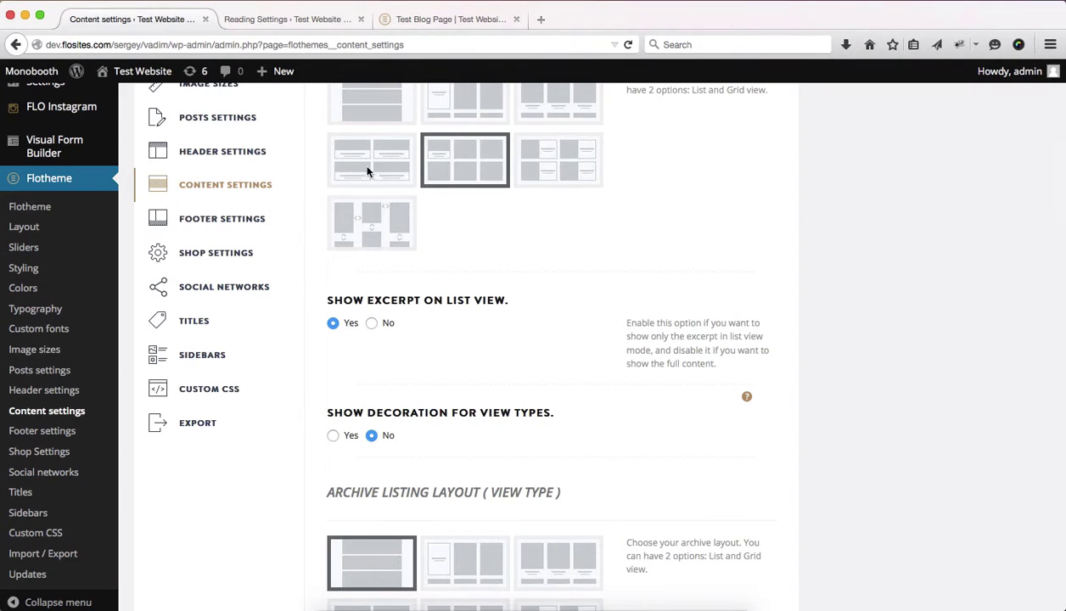
- Examine the remaining content settings: view type decoration, archive listing layout, articles per row, grid view dates and videos, and gallery shortcode options
scroll(447, 328, "down", 1)
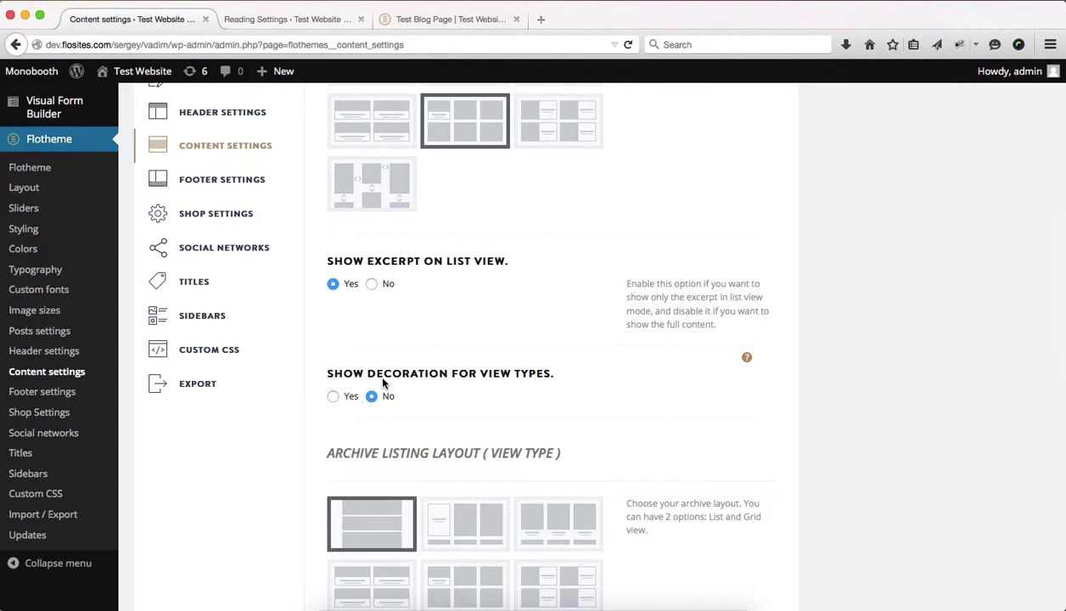
scroll(425, 337, "down", 2)
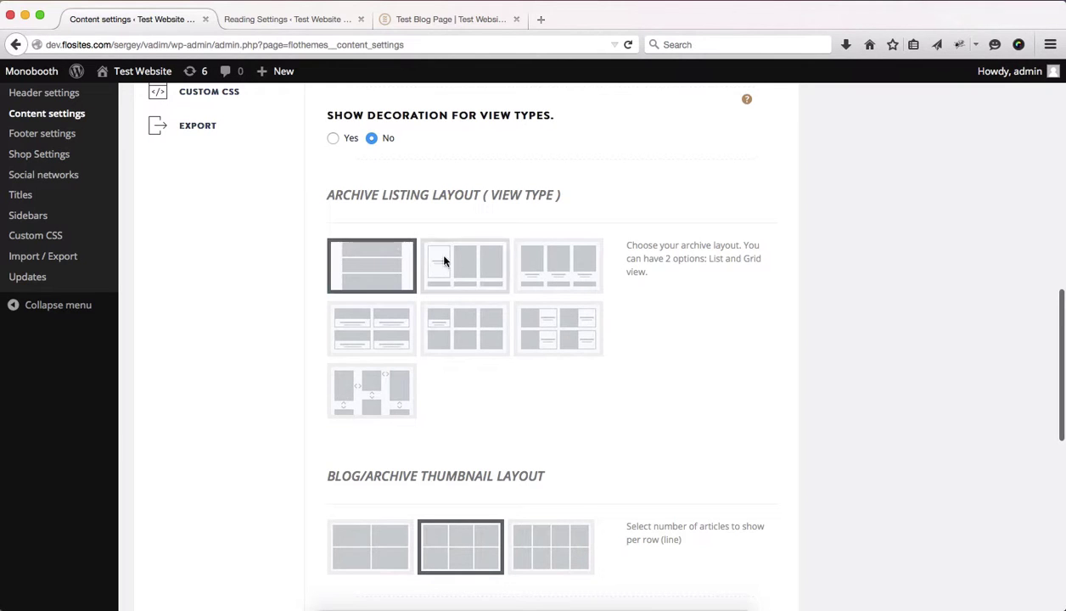
scroll(458, 270, "down", 5)
scroll(458, 270, "down", 2)
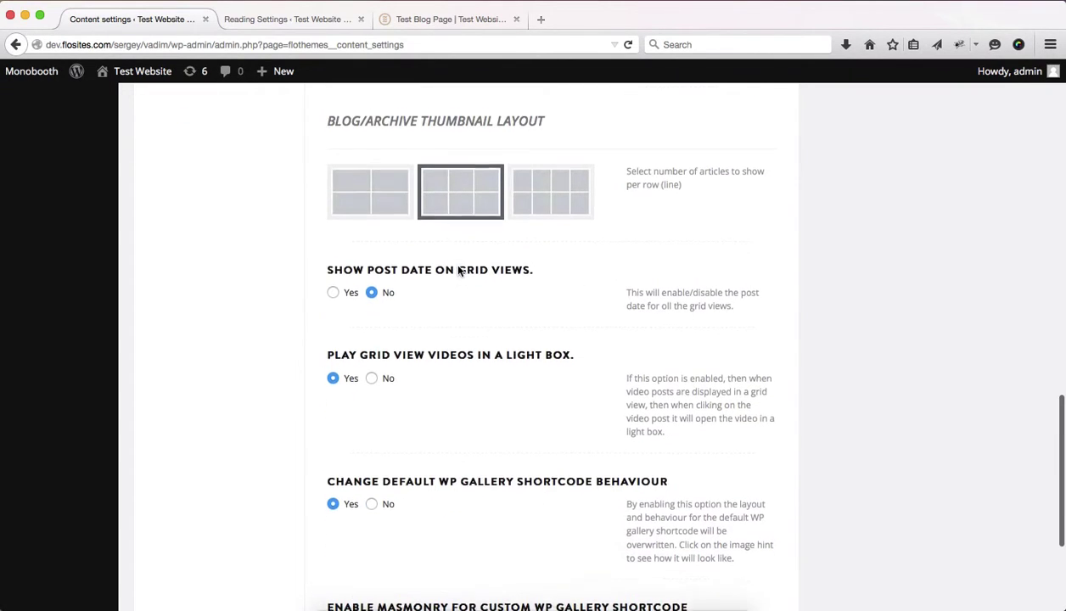
scroll(541, 289, "down", 1)
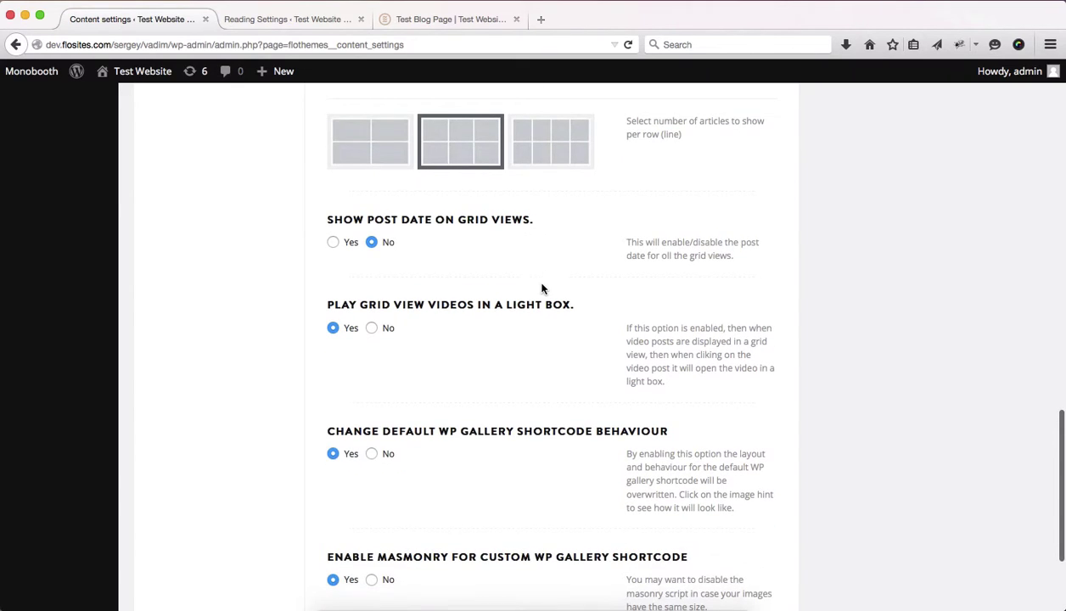
scroll(485, 302, "down", 1)
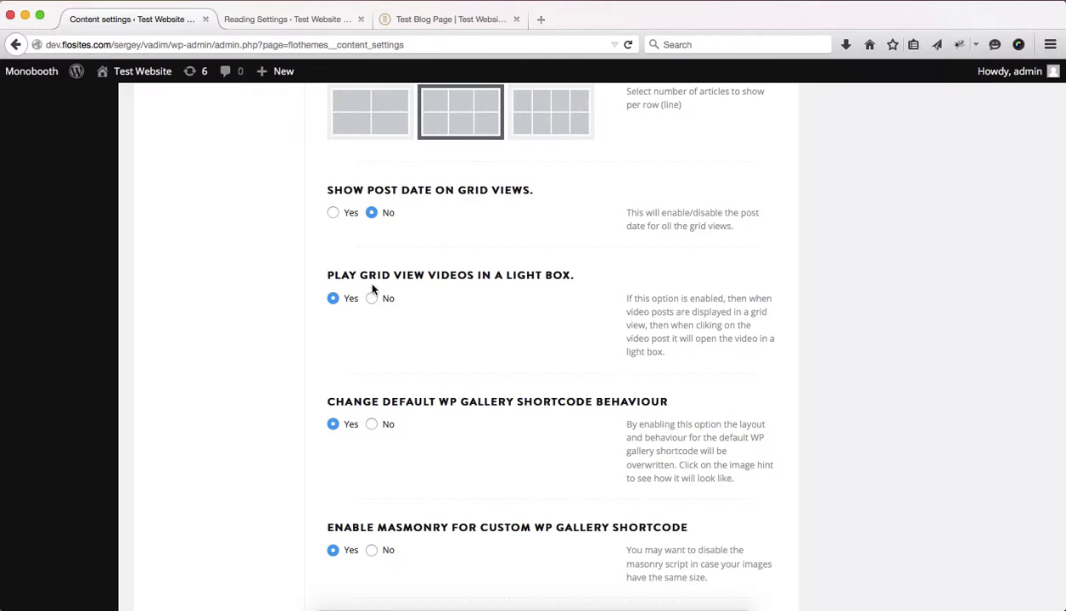
scroll(395, 291, "down", 3)
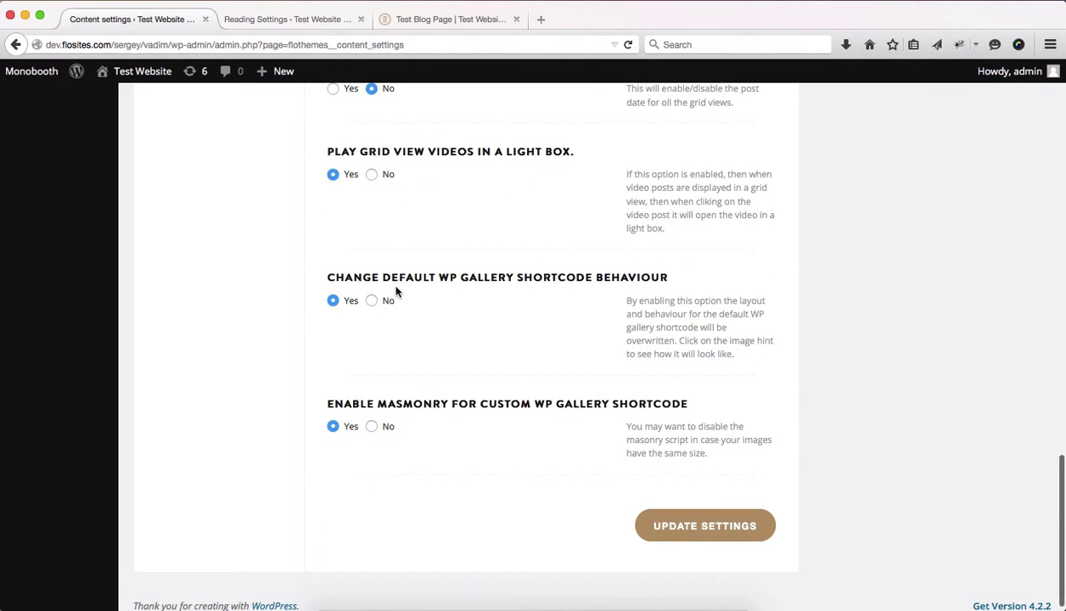
scroll(395, 291, "up", 3)
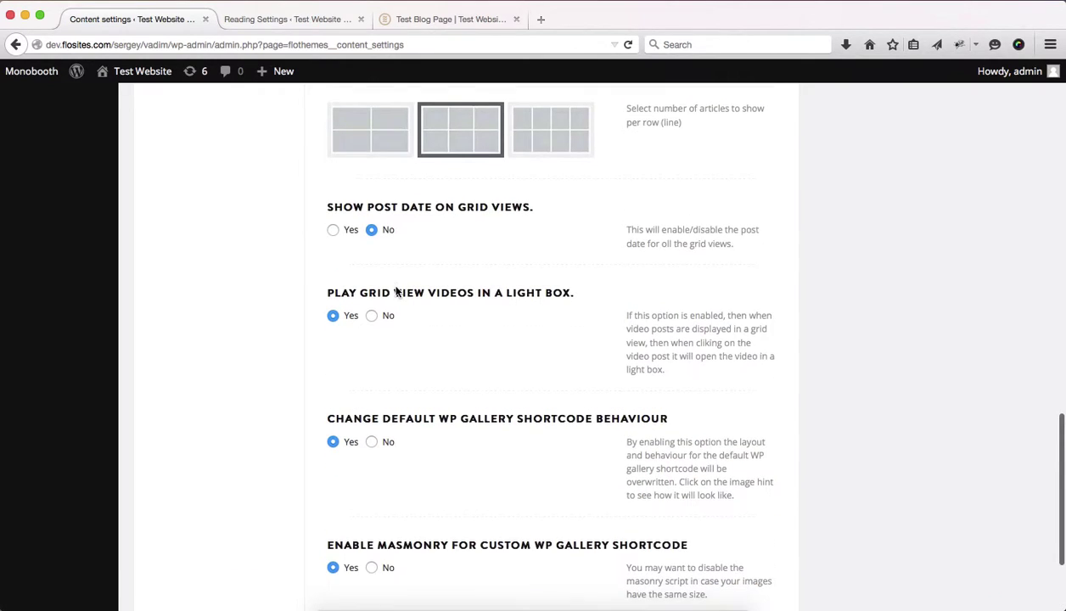
- Update the content settings, and reload the Test Blog Page to check the posts in the grid layout
scroll(382, 290, "down", 4)
left_click(717, 519)
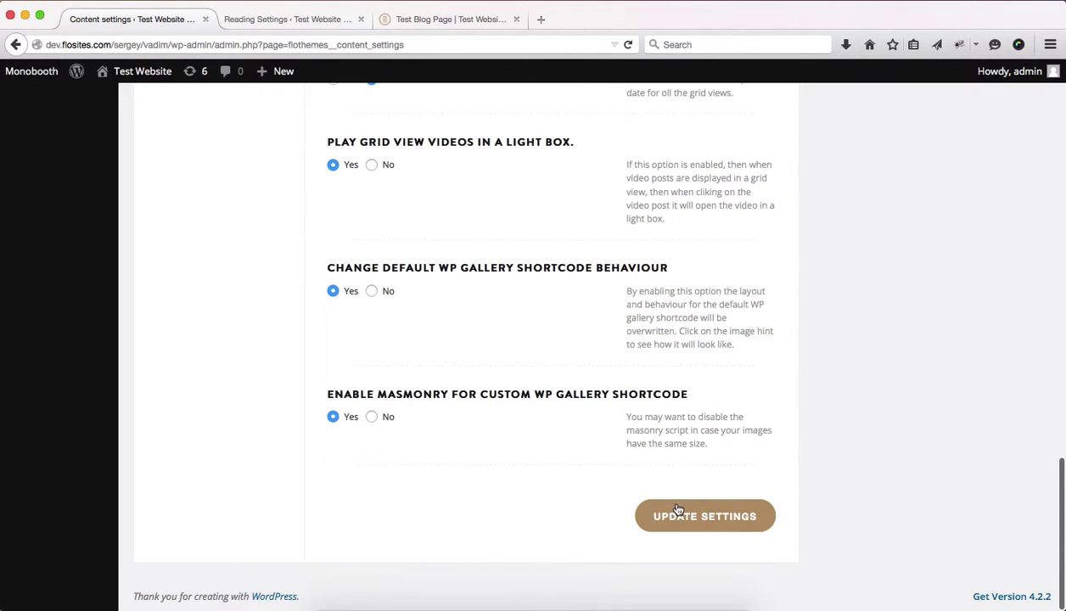
left_click(409, 20)
key("super+r")
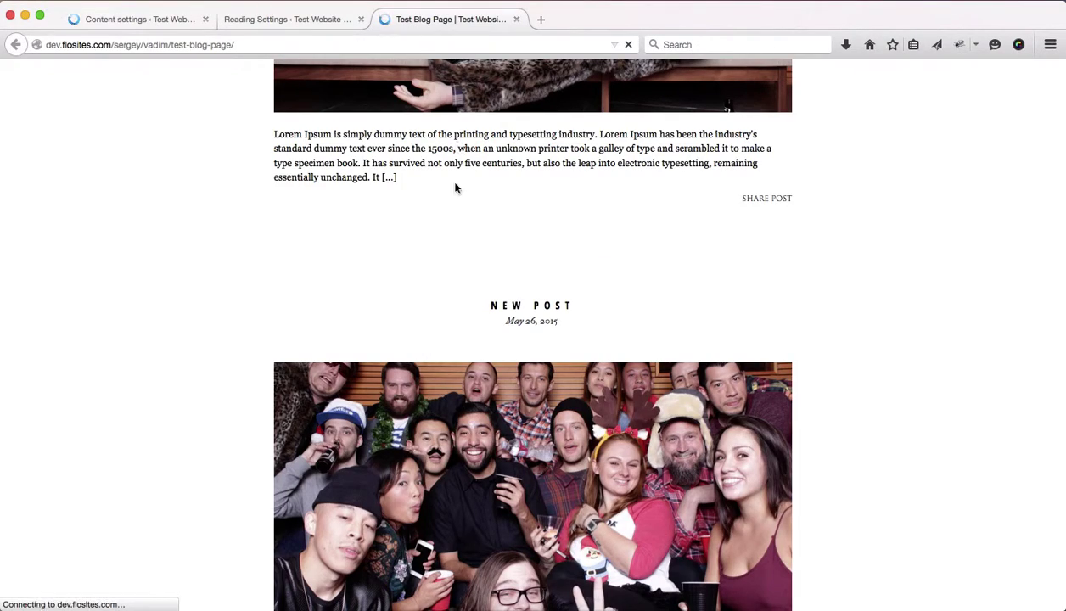
scroll(459, 365, "up", 10)
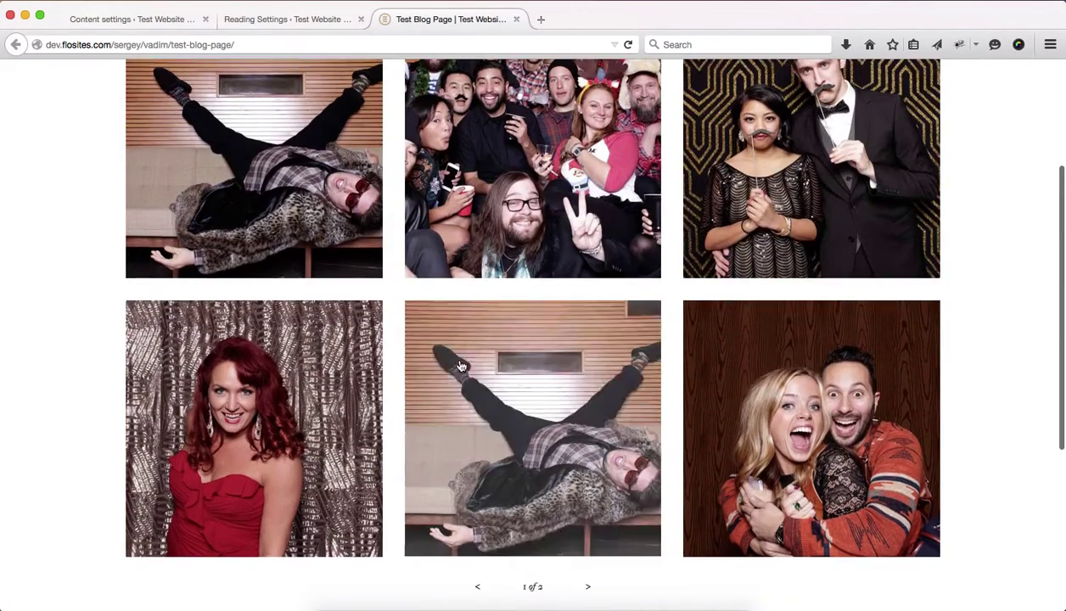
scroll(53, 218, "down", 3)
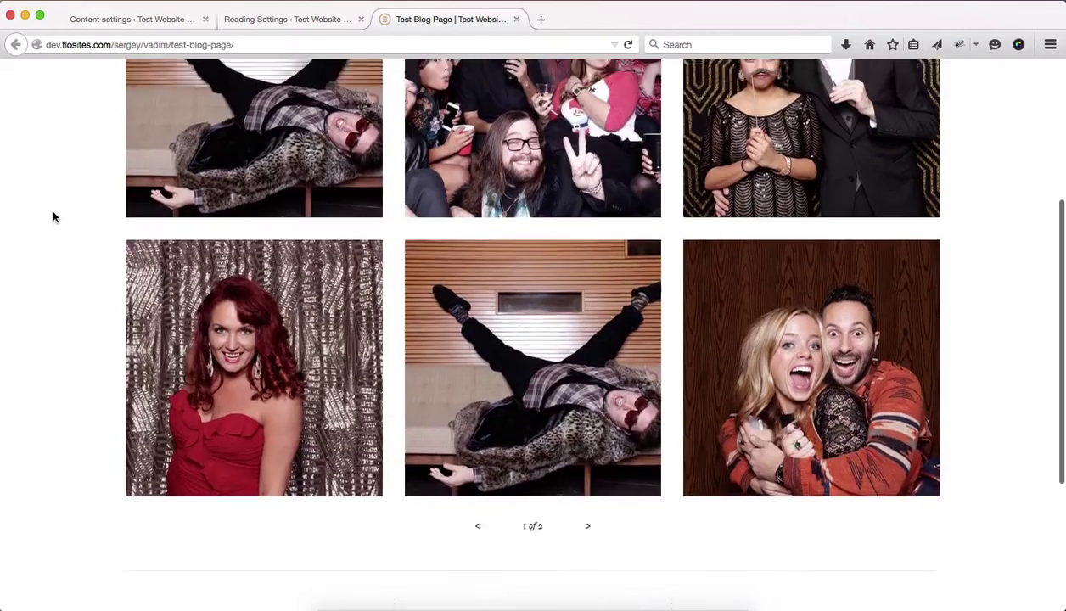
- Review the post grid on the Test Blog Page and the blog listing layout options in the content settings
scroll(52, 217, "up", 3)
scroll(52, 217, "down", 5)
scroll(53, 217, "up", 2)
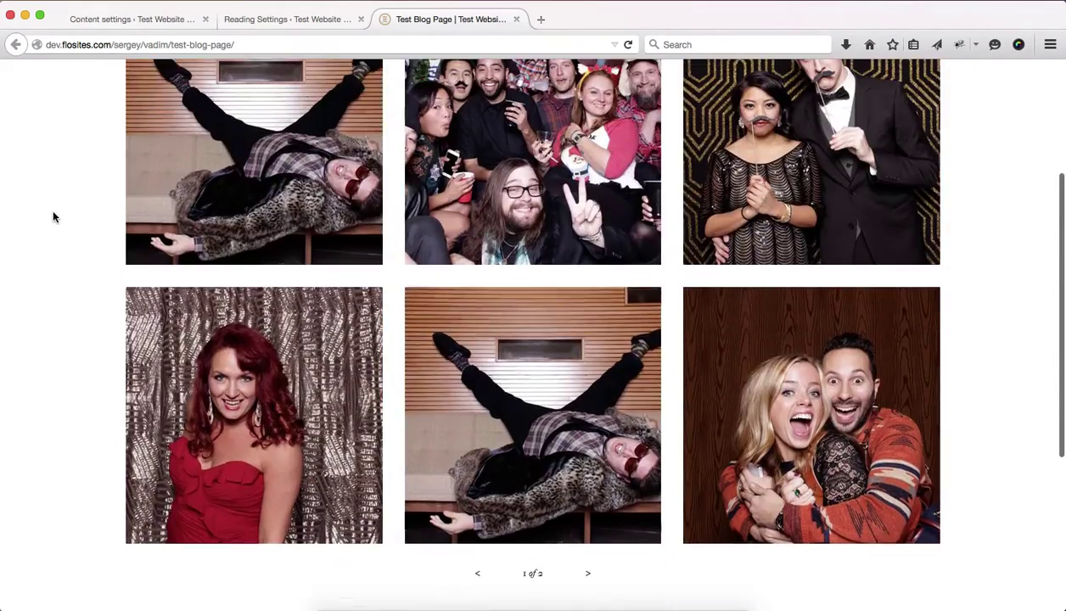
key("ctrl+Tab")
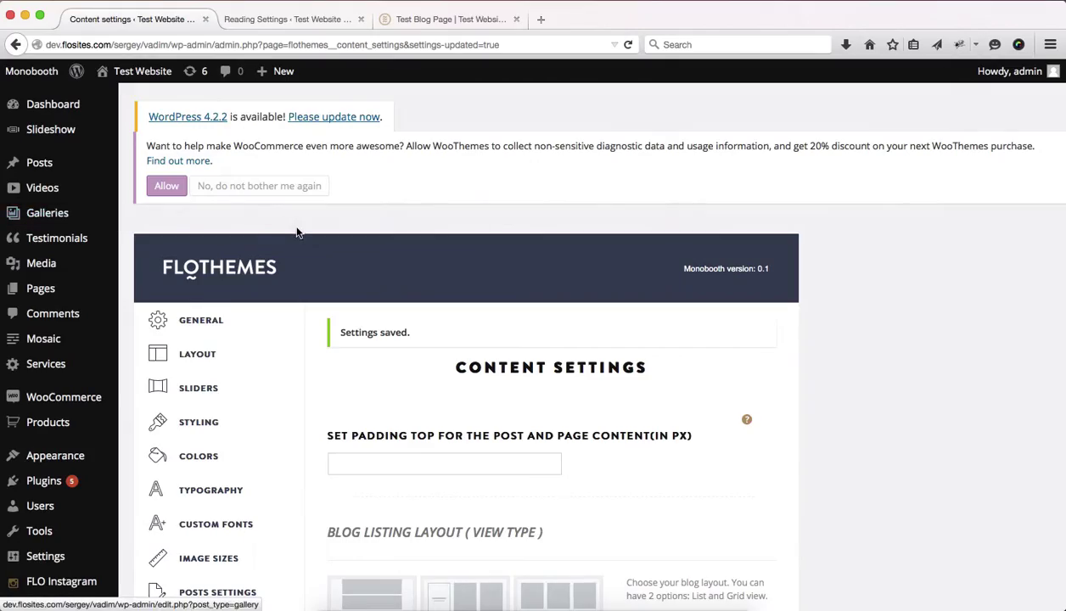
scroll(297, 231, "down", 3)
scroll(530, 437, "down", 2)
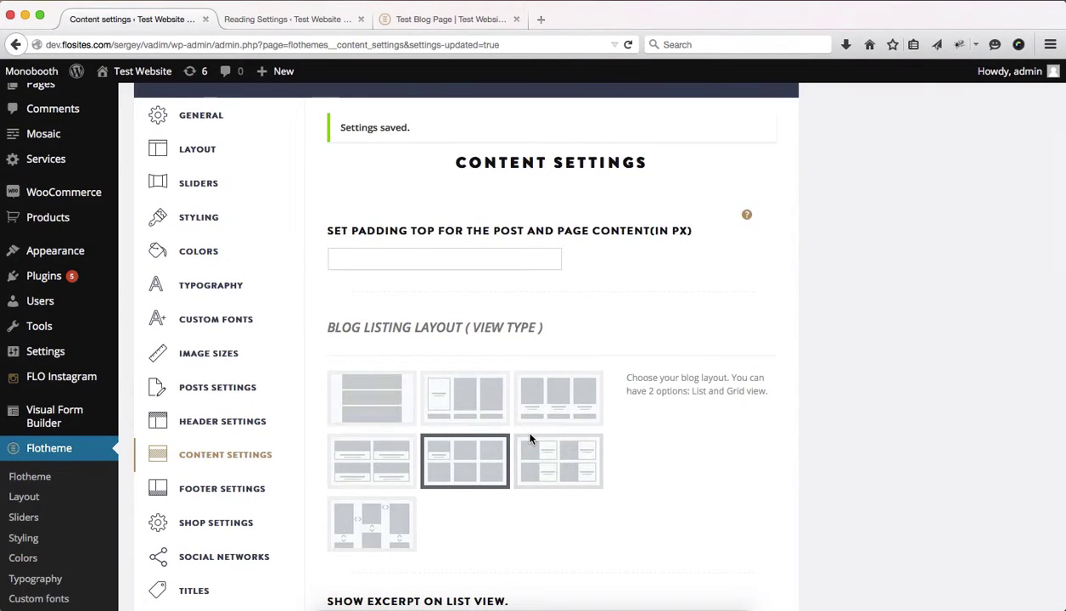
scroll(502, 397, "down", 2)
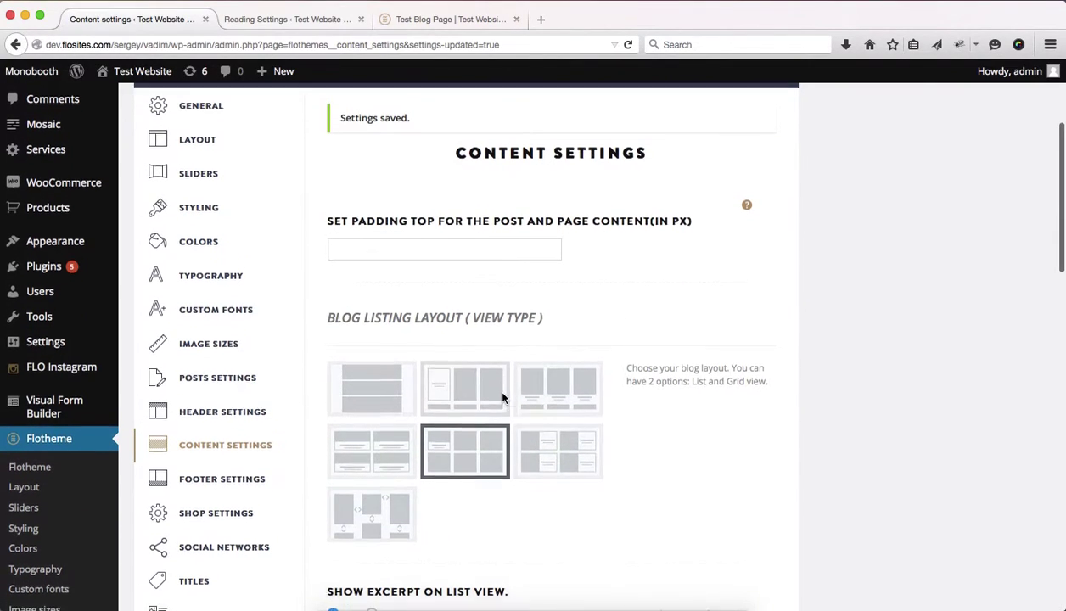
scroll(502, 397, "down", 2)
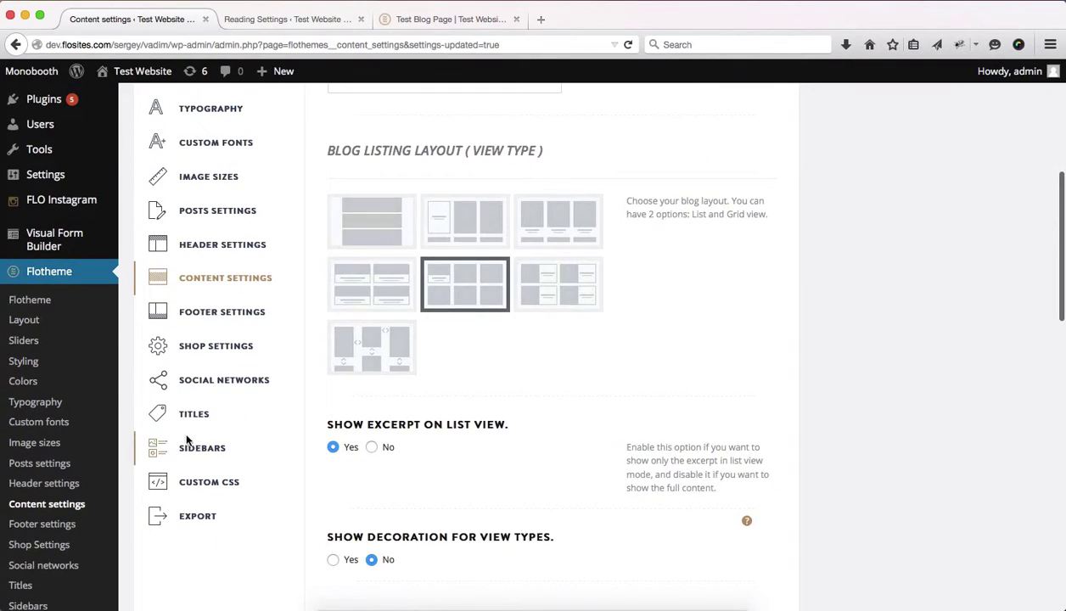
- Open the theme's Titles settings and compare the blog page title with the heading on the Test Blog Page
left_click(175, 422)
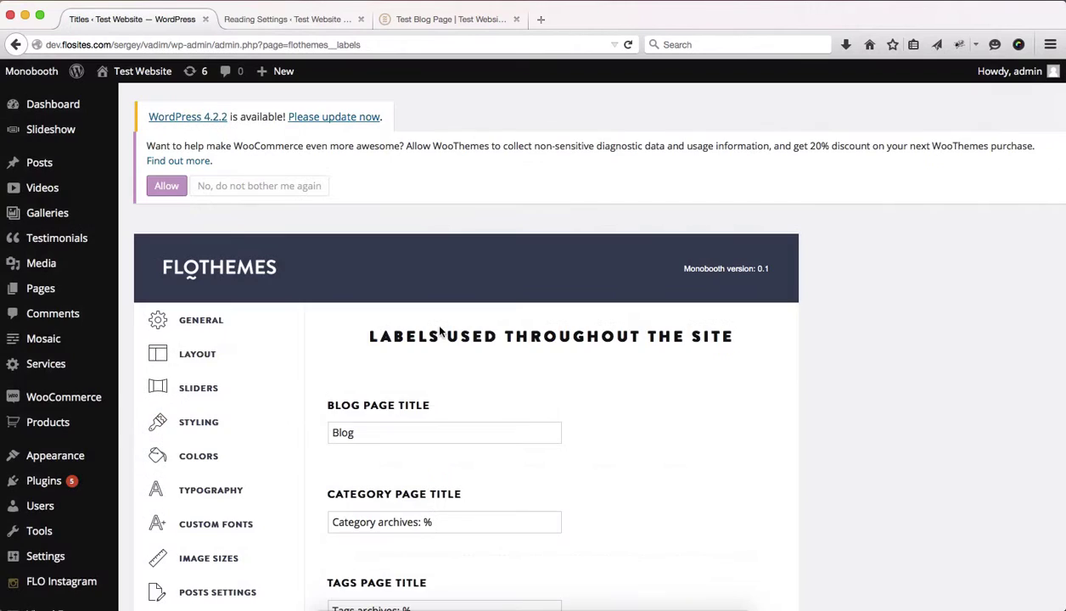
scroll(516, 307, "down", 5)
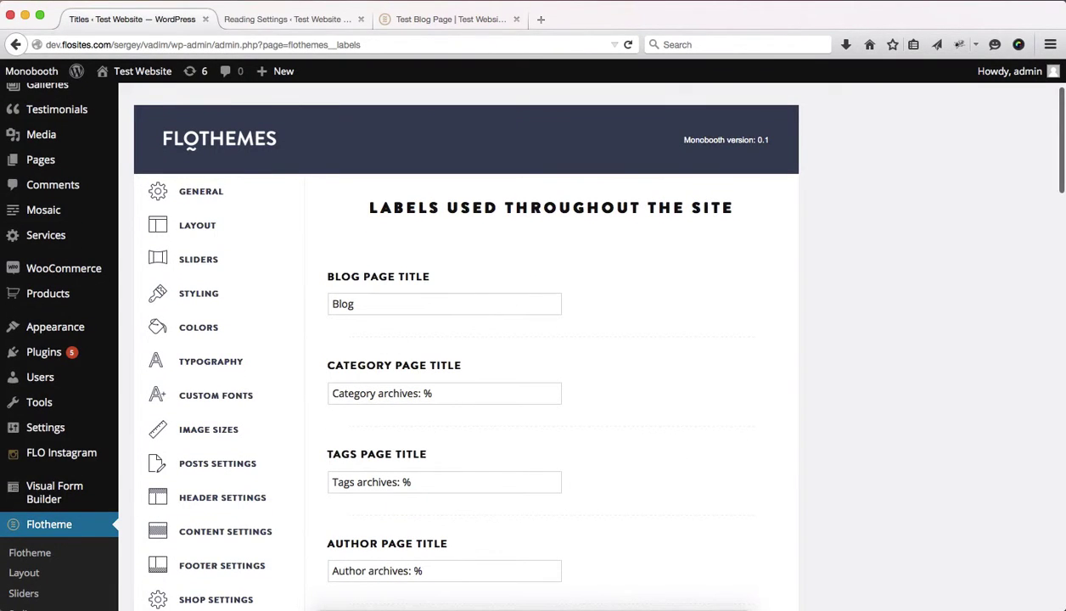
left_click(441, 19)
scroll(549, 263, "up", 5)
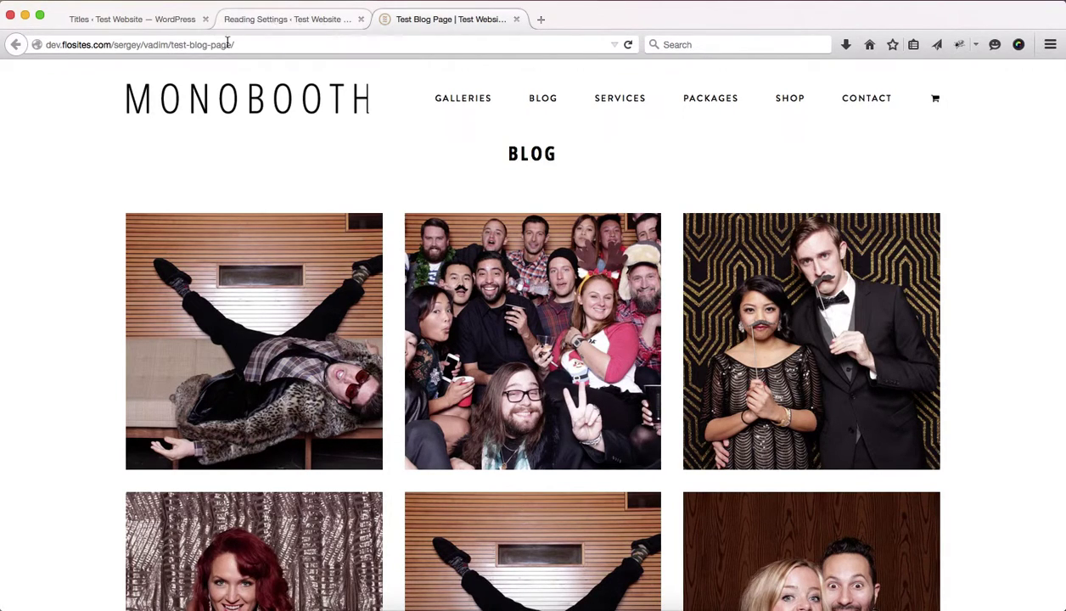
double_click(533, 156)
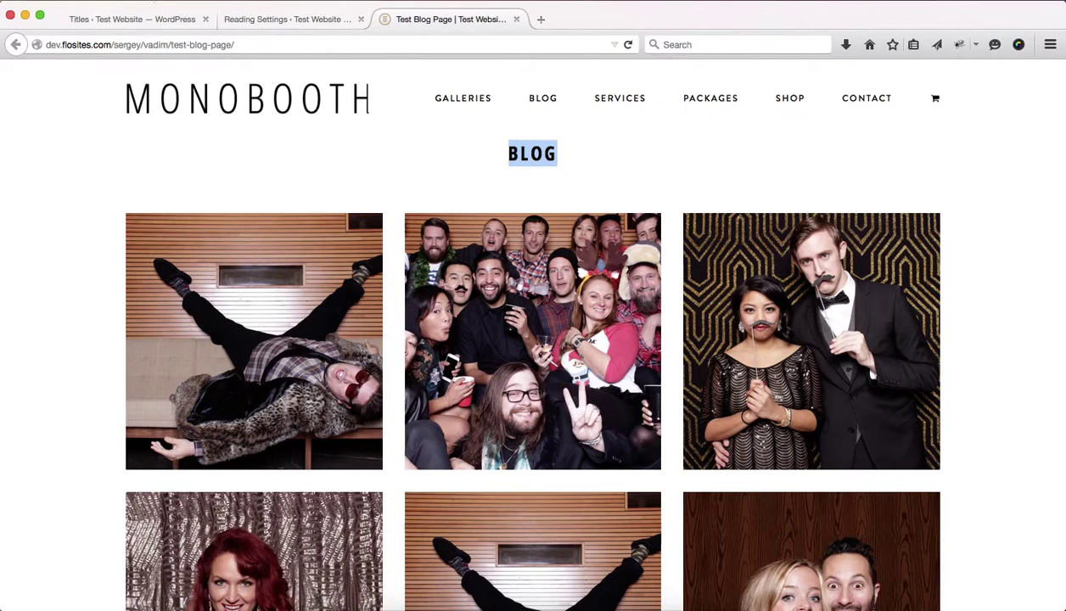
- Set the blog page title to "Welcome to My Blog" in the title labels and save the settings
left_click(141, 18)
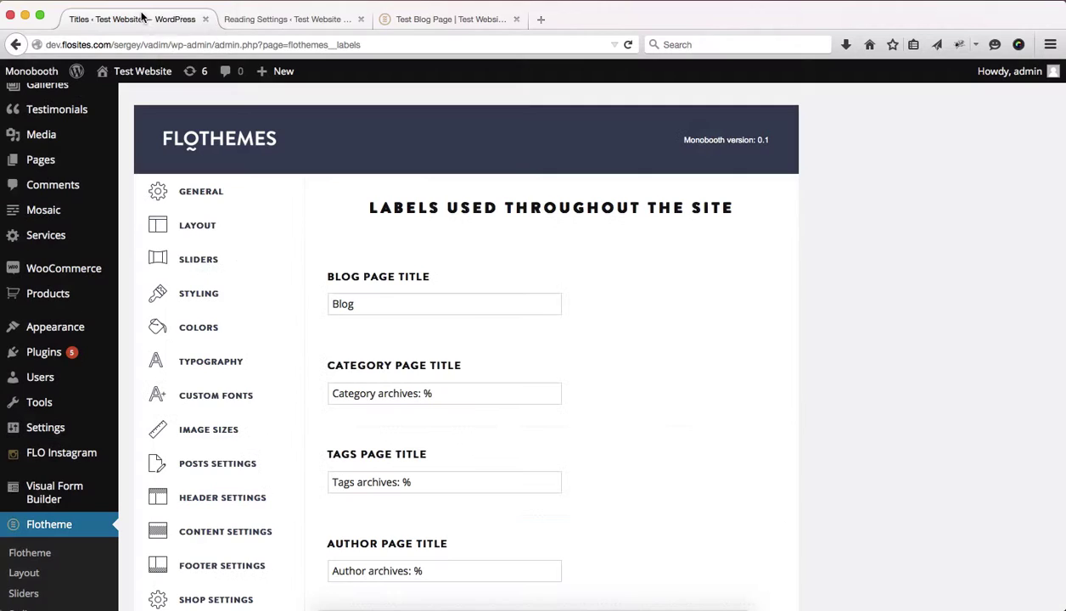
double_click(368, 299)
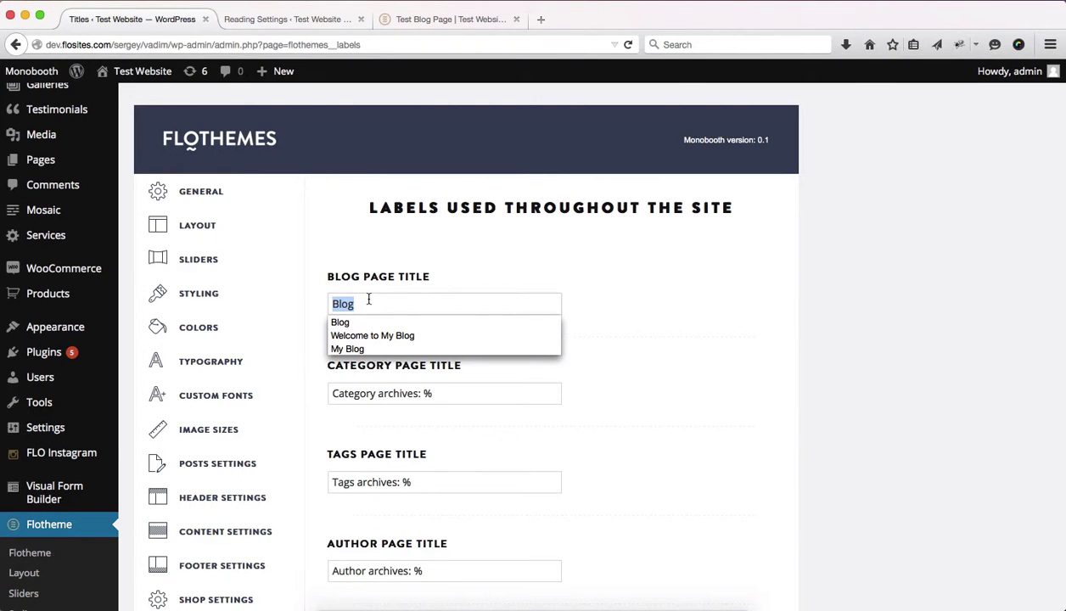
key("Down")
key("Down")
key("Return")
key("Return")
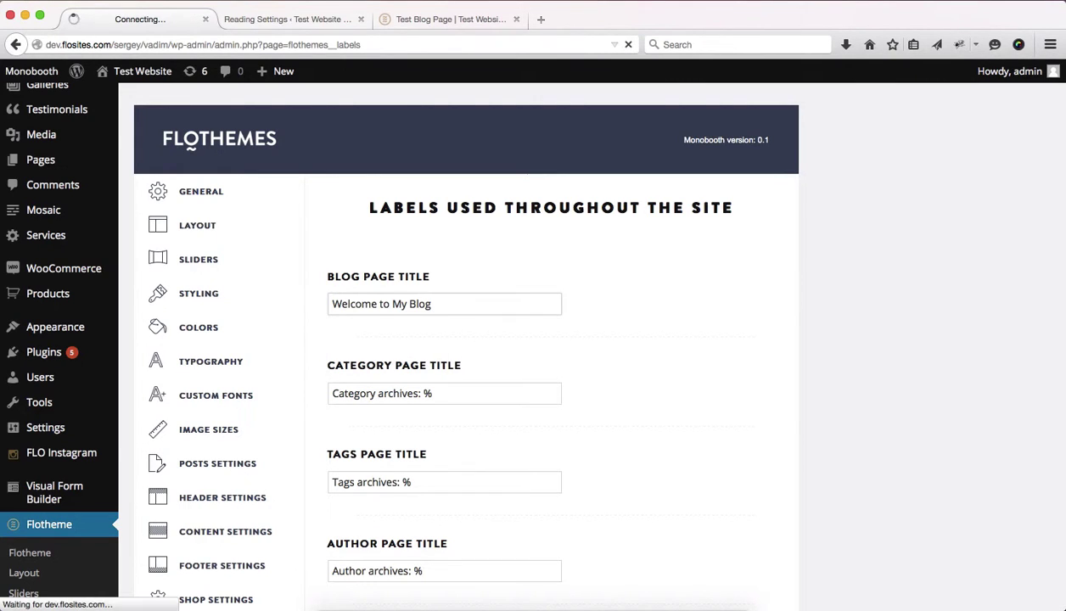
- Reload the Test Blog Page and check its heading and the test-blog-page part of its address
left_click(435, 19)
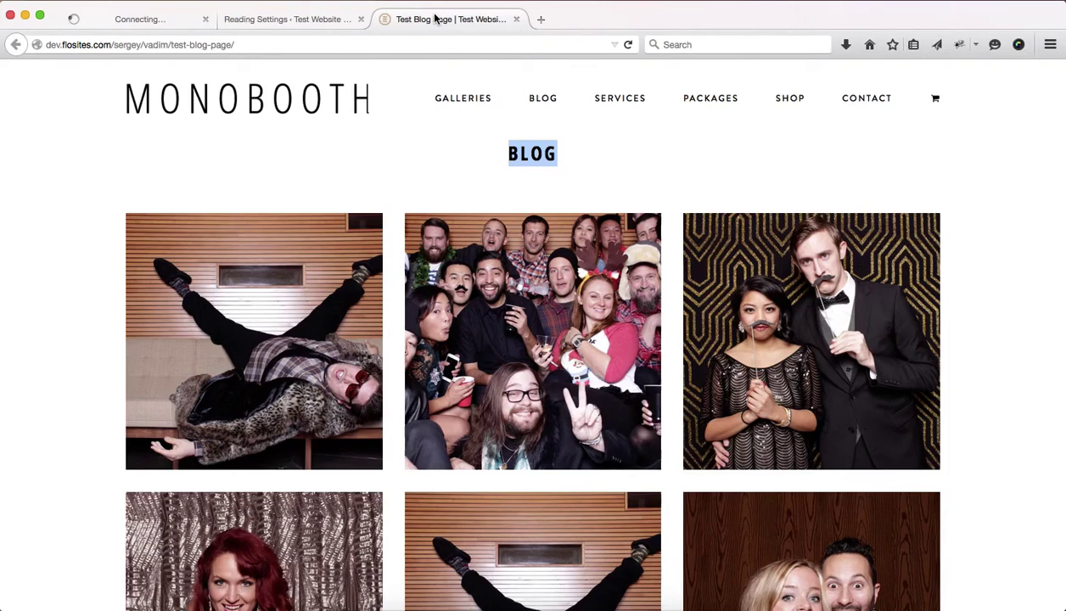
key("super+r")
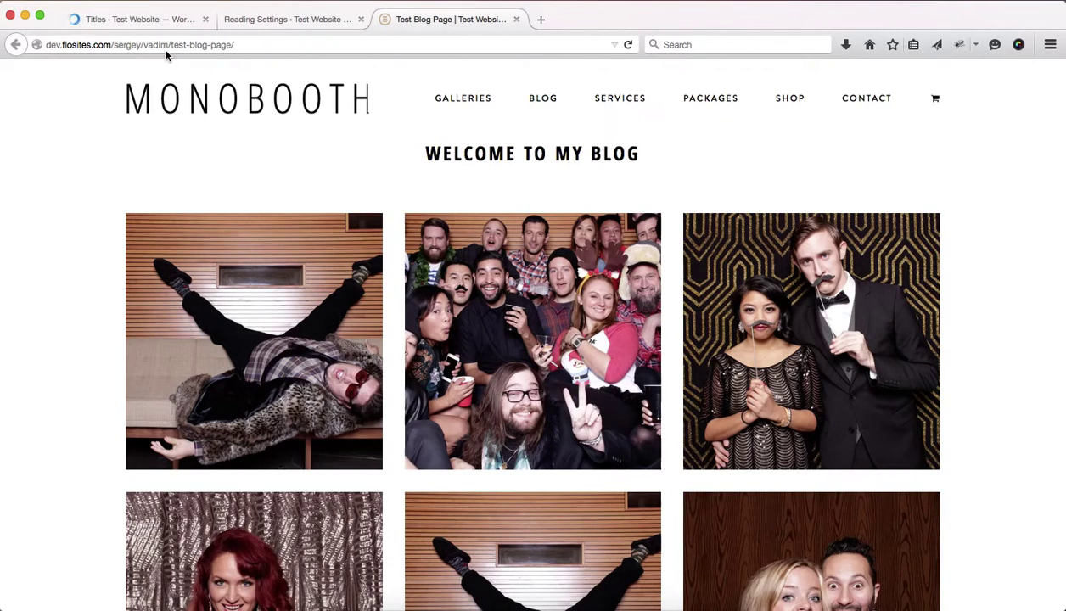
left_click_drag(170, 45, 240, 45)
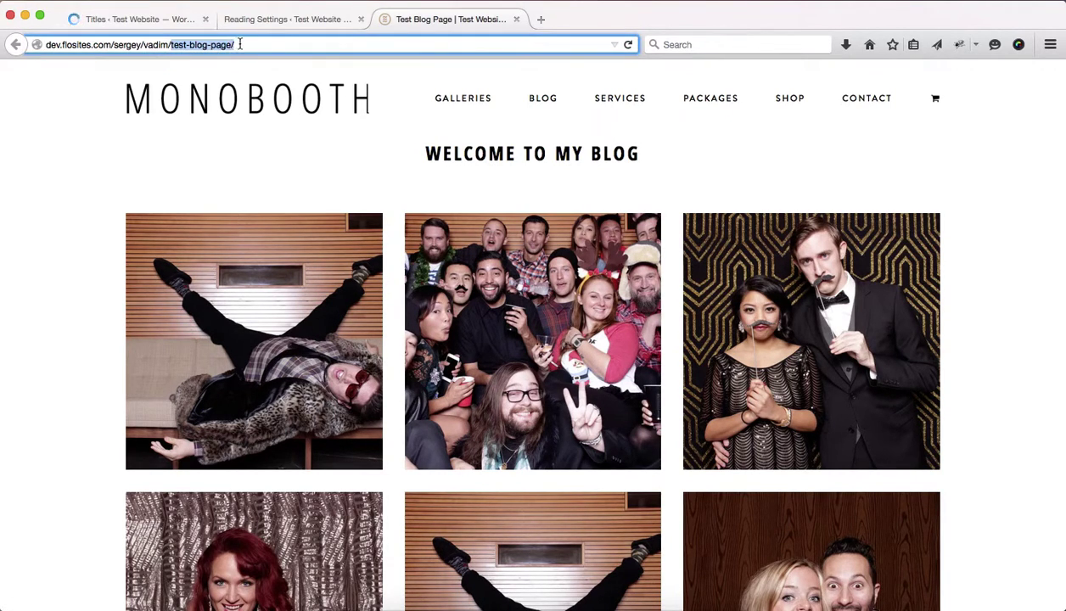
- Examine the title labels for category, tag, author, search, date, post format, gallery, custom post type and other archive pages
left_click(132, 17)
scroll(490, 329, "down", 2)
scroll(491, 329, "down", 5)
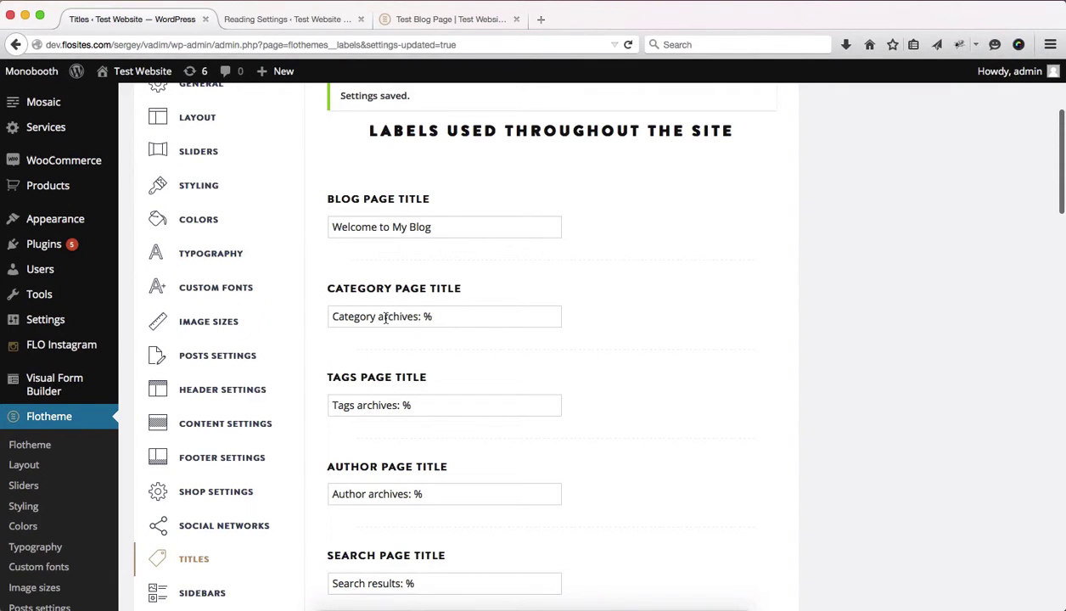
scroll(416, 320, "down", 3)
scroll(415, 321, "down", 3)
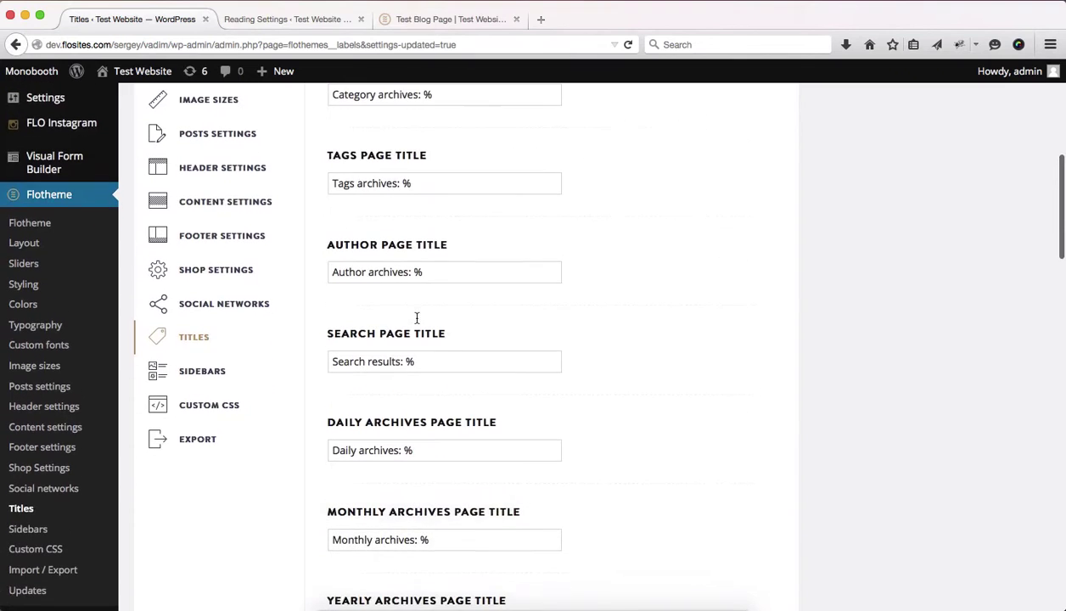
scroll(410, 364, "down", 5)
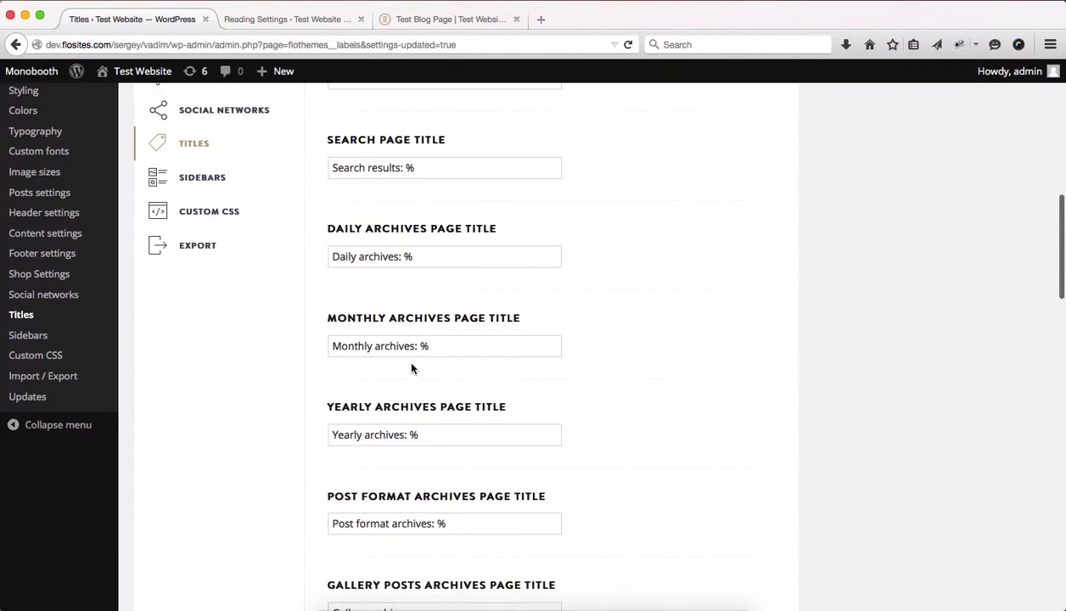
scroll(412, 365, "down", 4)
scroll(412, 368, "down", 5)
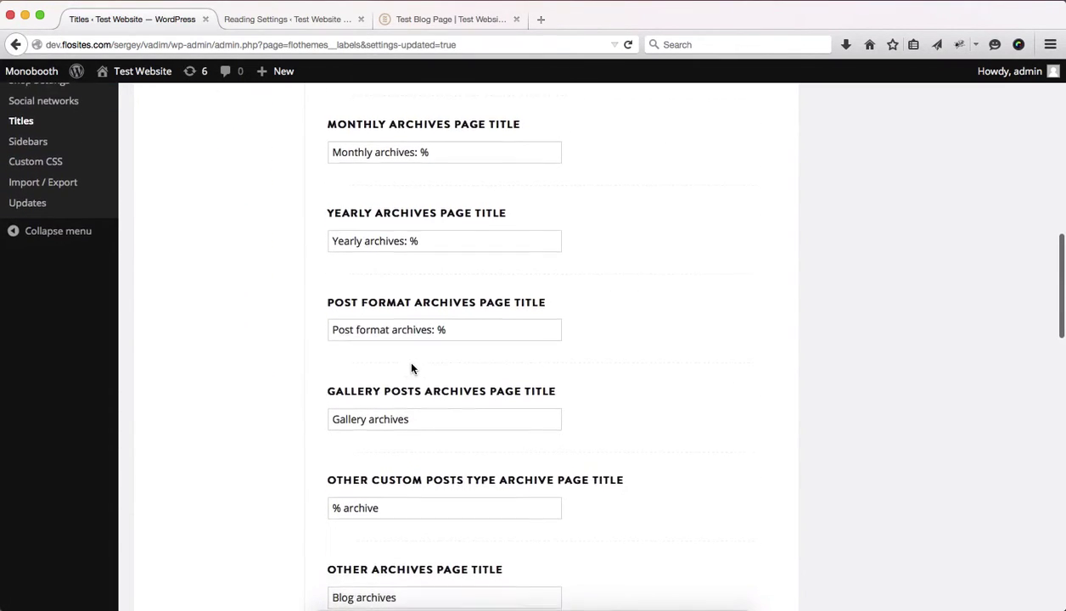
scroll(412, 363, "down", 1)
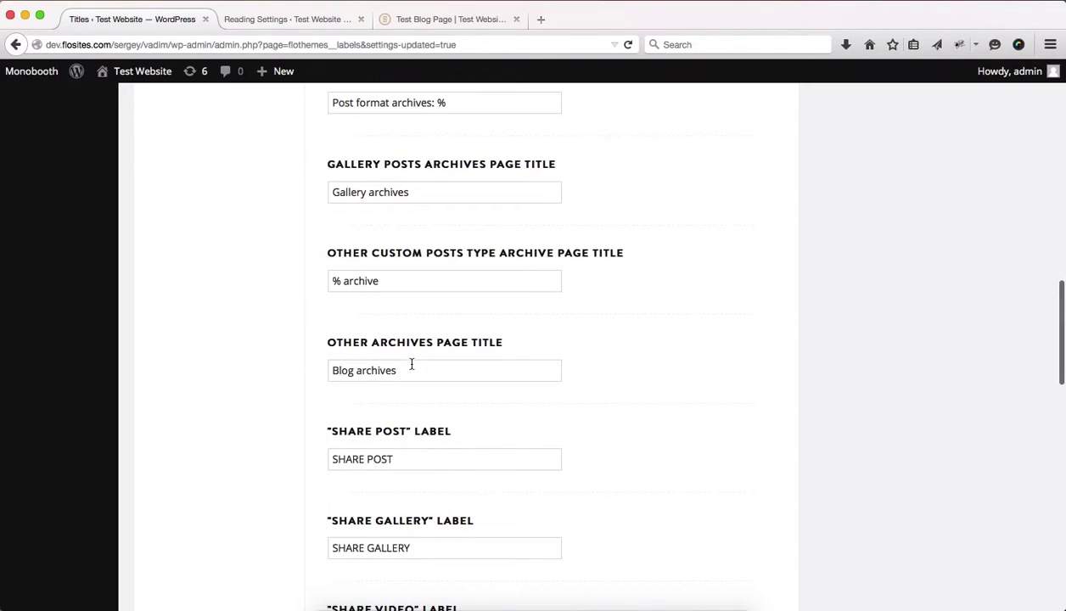
triple_click(408, 358)
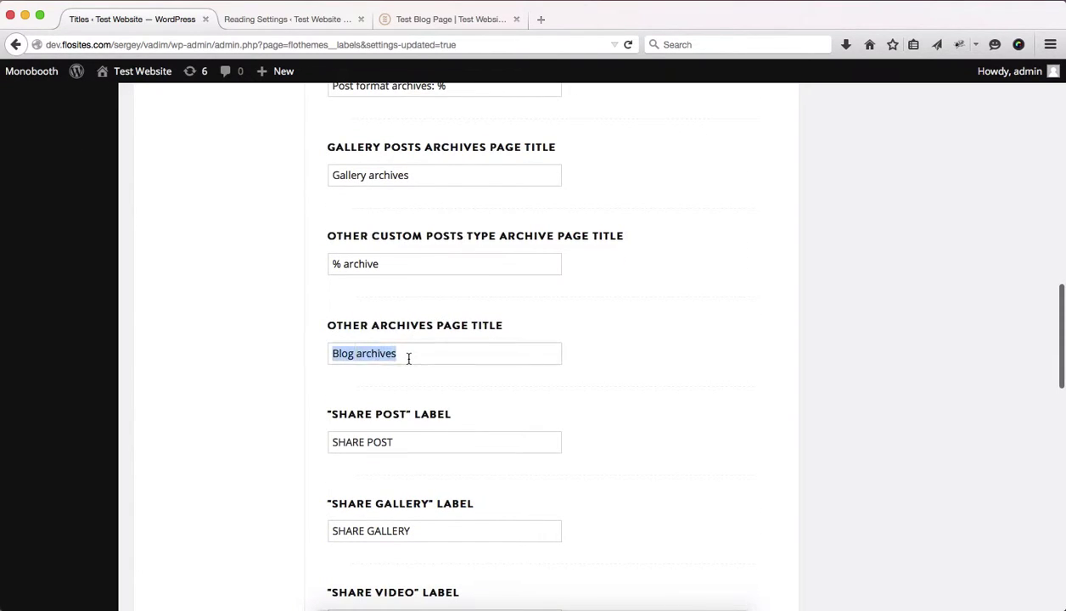
left_click(346, 354)
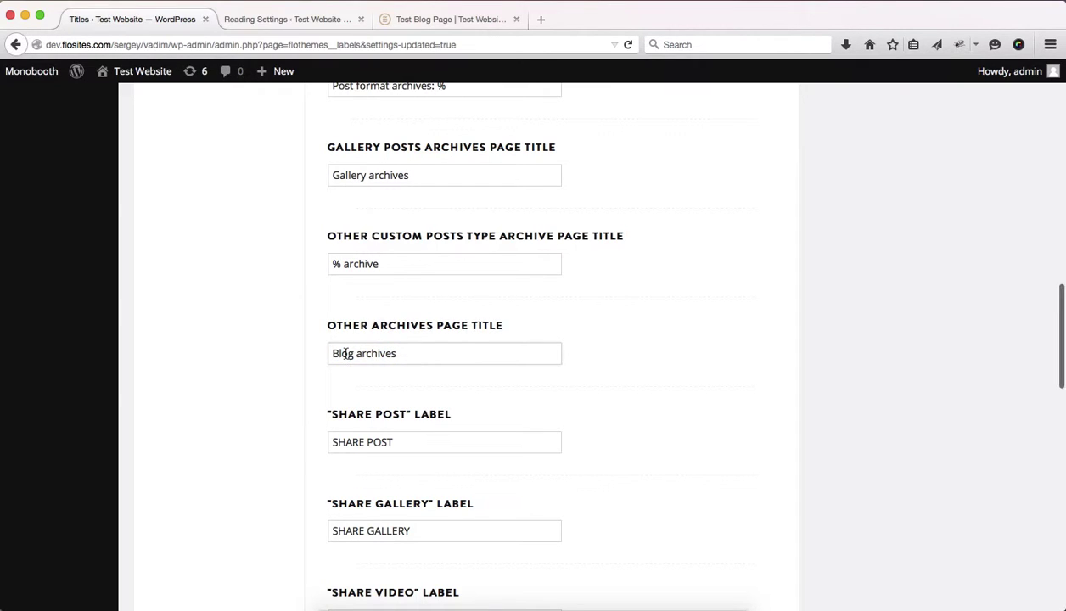
- Examine the remaining labels: share post, gallery and video, previous and next links, social share texts and the no posts found message
scroll(347, 352, "down", 3)
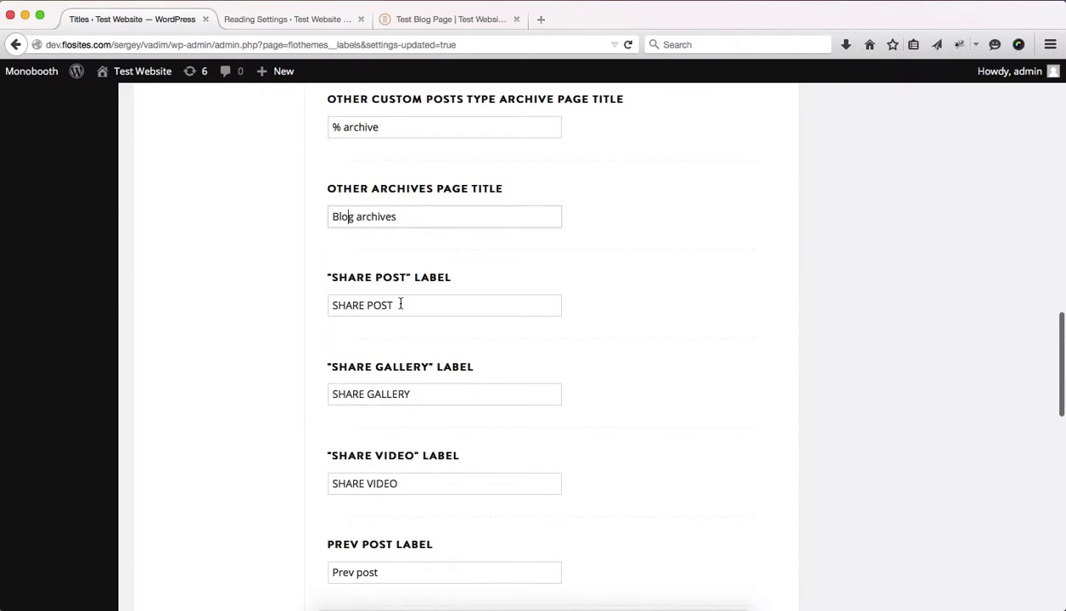
left_click(400, 305)
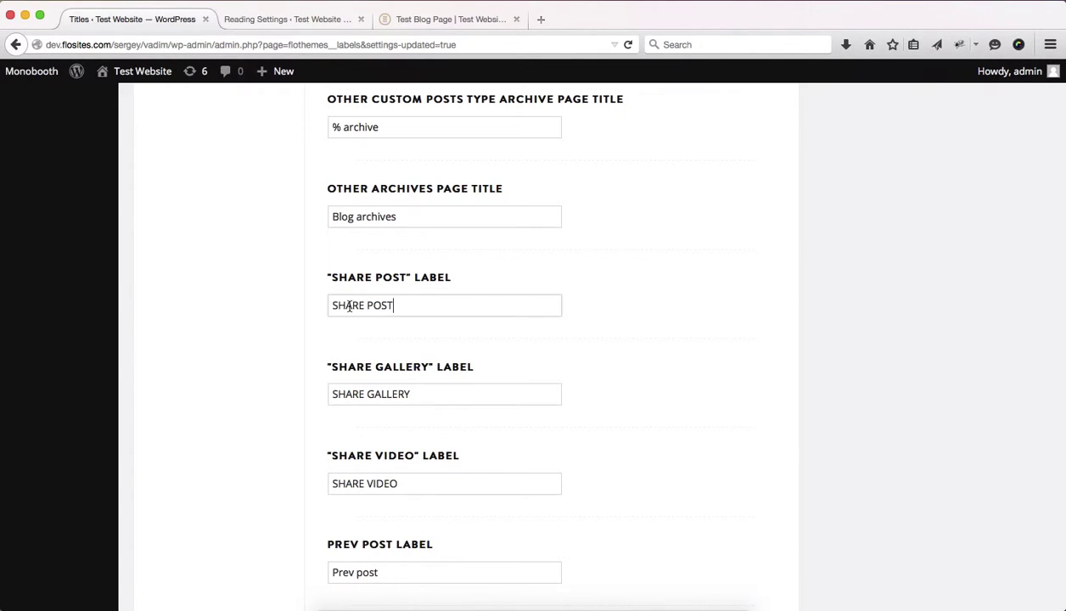
scroll(348, 307, "down", 3)
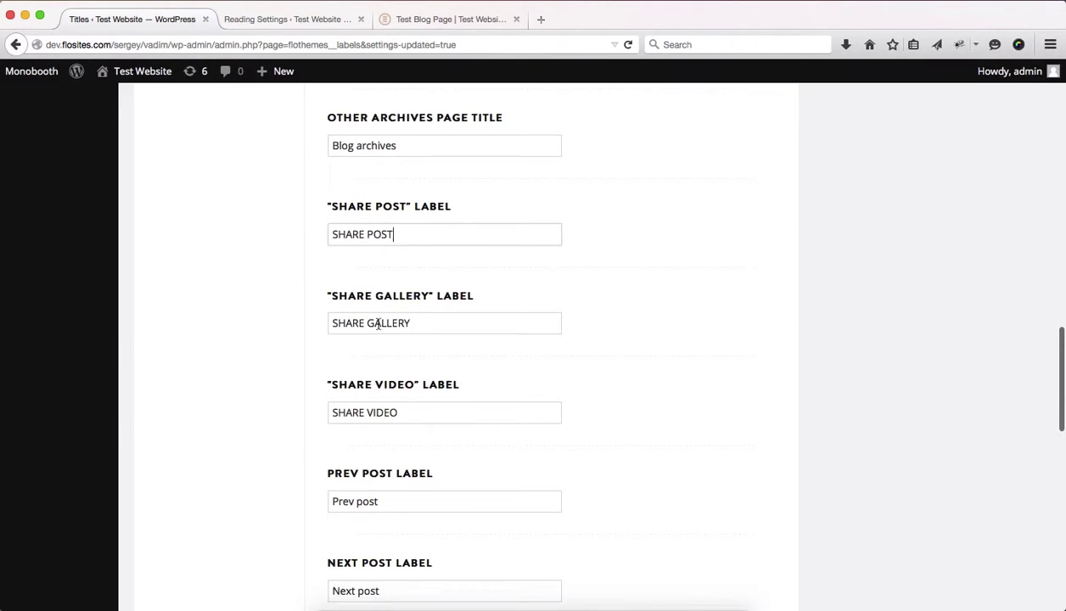
scroll(389, 335, "down", 2)
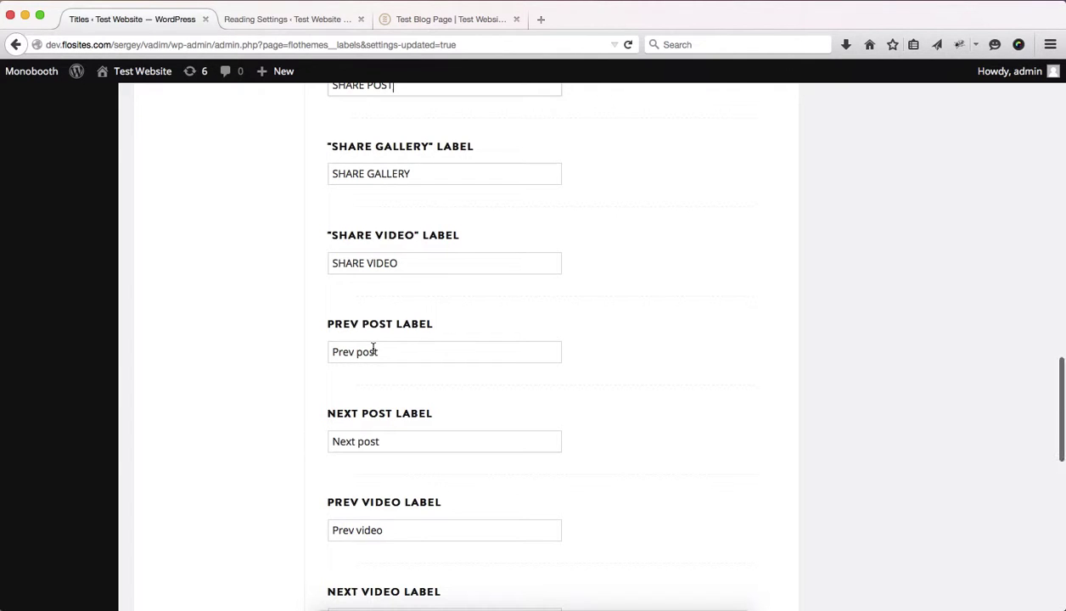
scroll(373, 349, "down", 5)
scroll(373, 353, "down", 4)
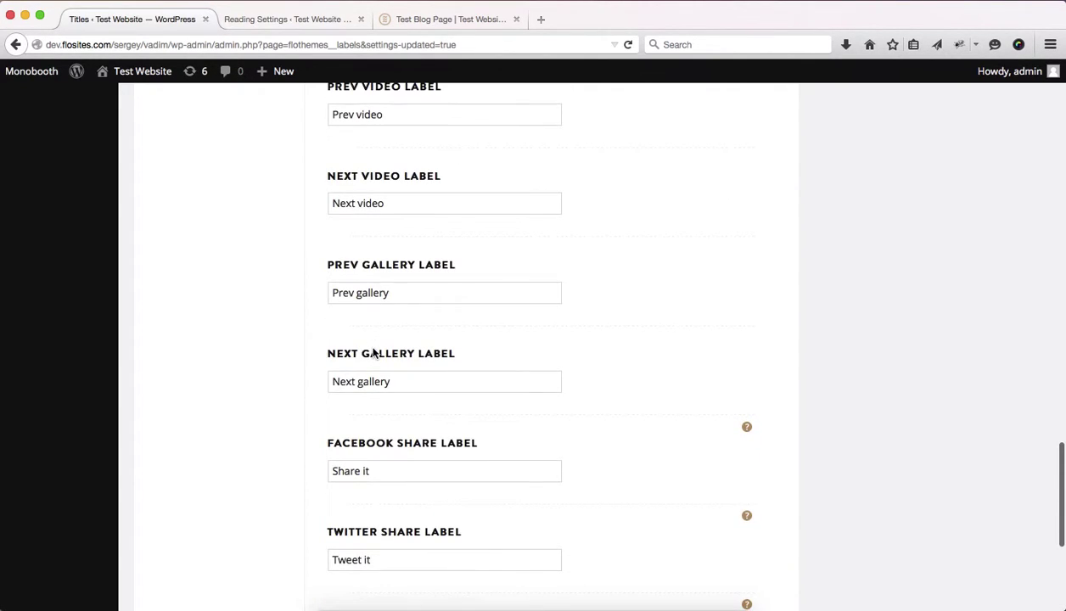
scroll(373, 353, "down", 2)
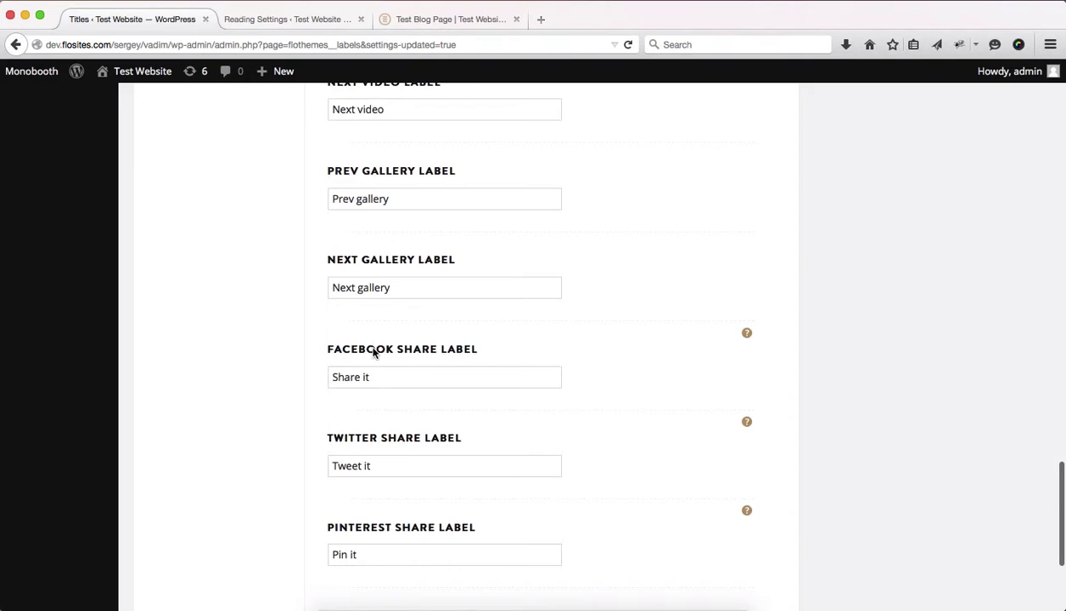
scroll(372, 348, "down", 1)
scroll(373, 348, "down", 1)
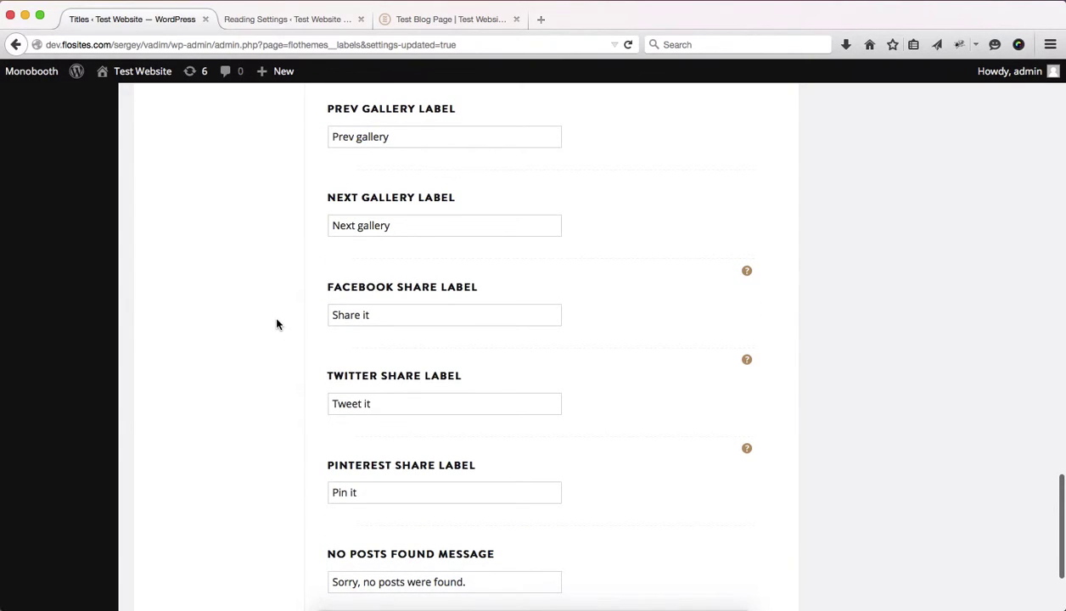
scroll(276, 324, "down", 1)
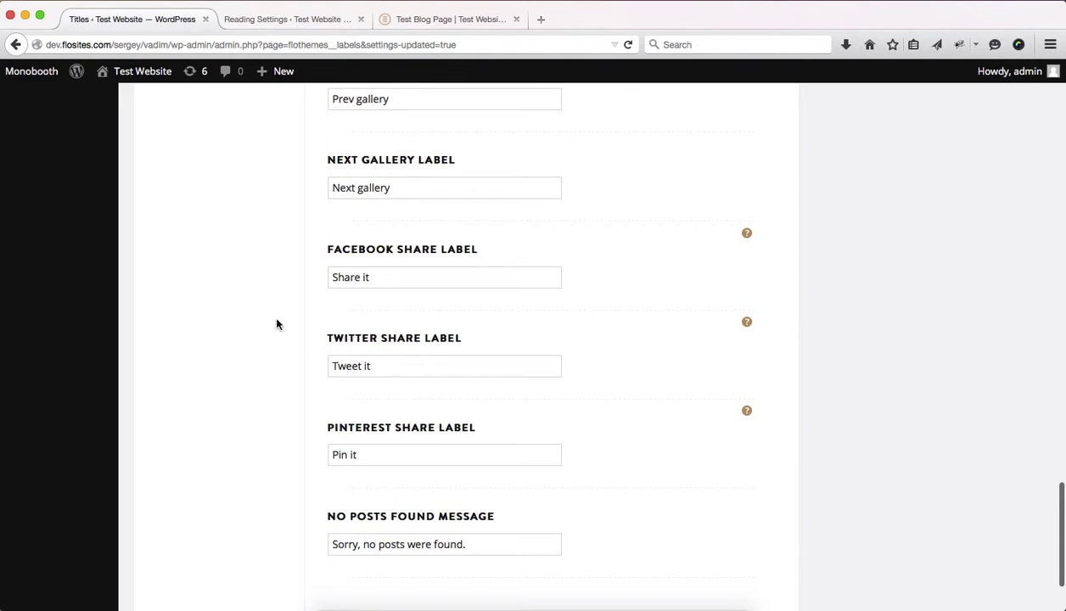
scroll(276, 324, "down", 2)
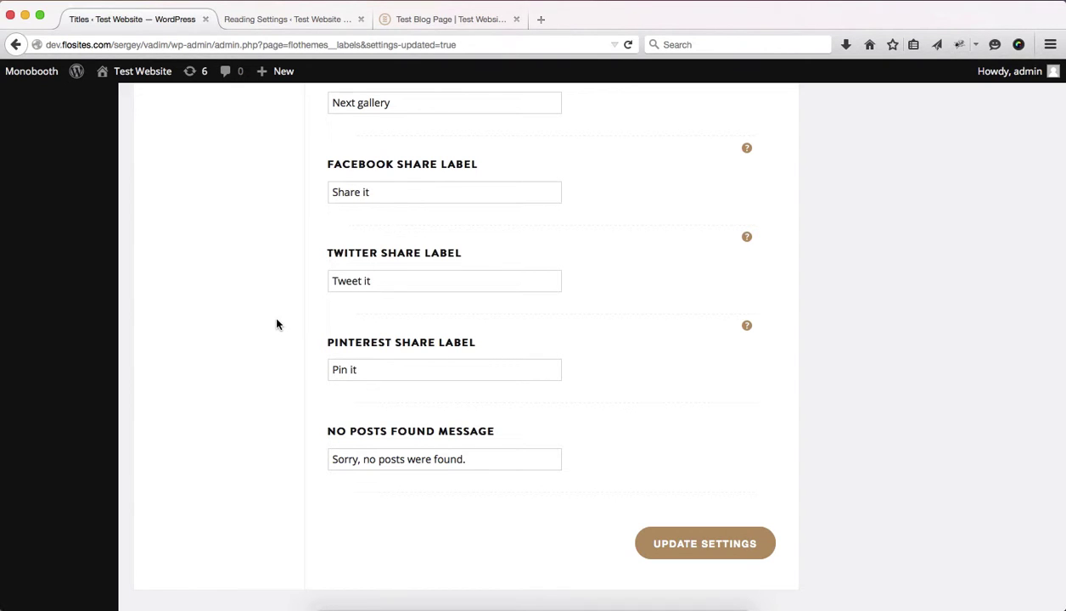
scroll(276, 324, "up", 15)
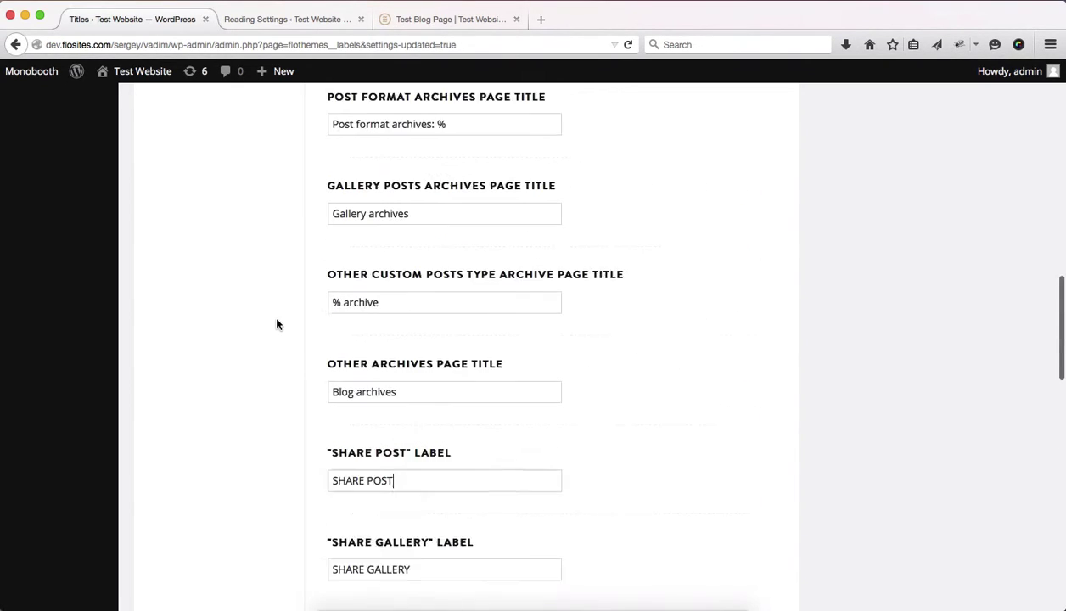
scroll(276, 324, "up", 8)
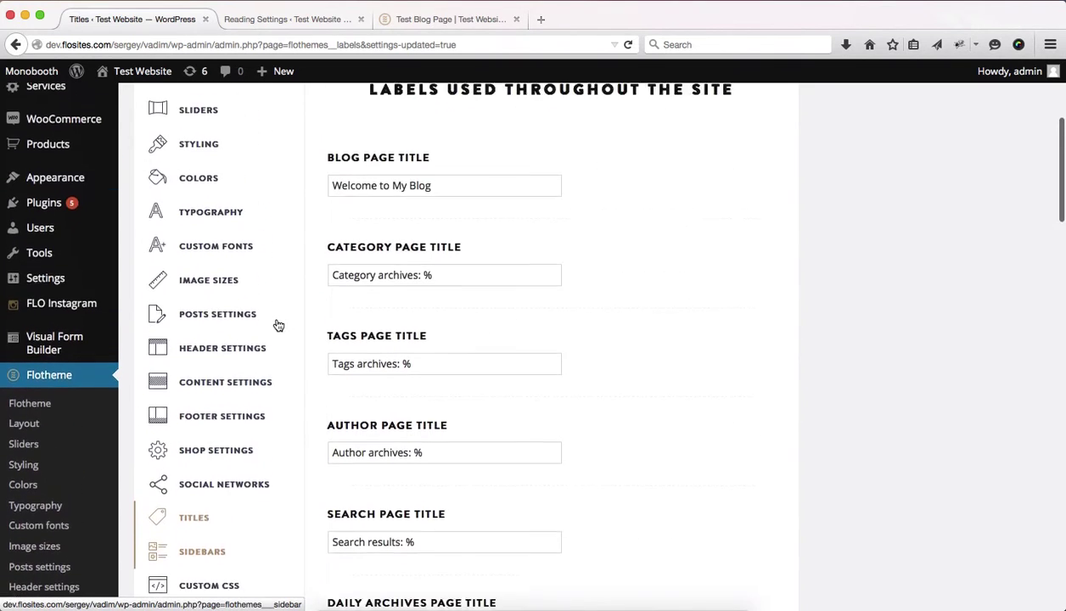
scroll(279, 325, "up", 6)
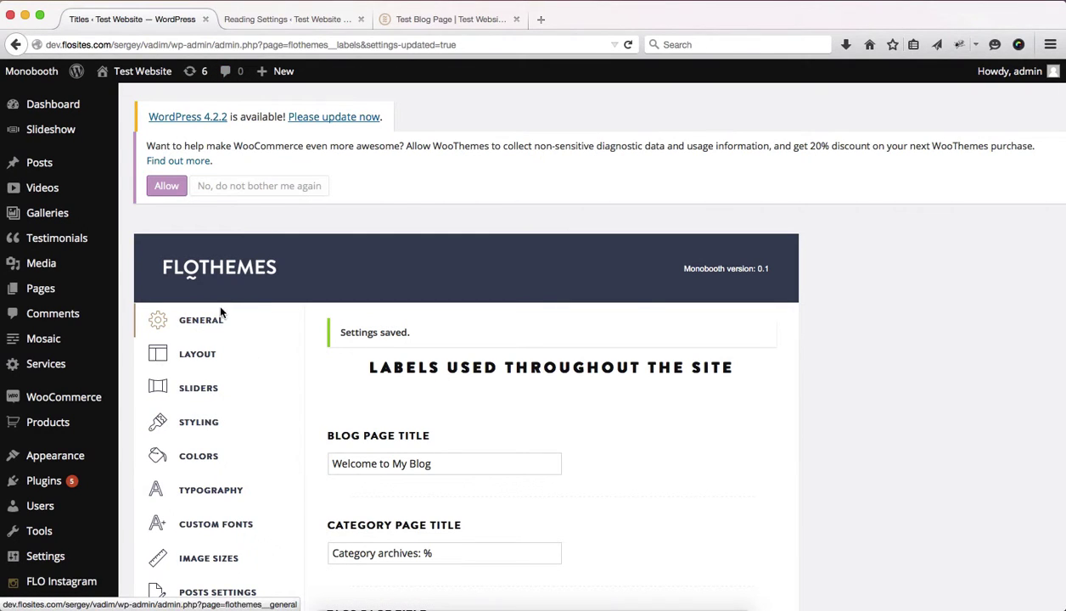
- Recheck the posts page choice in the reading settings, the blog page title label and the Test Blog Page
left_click(253, 21)
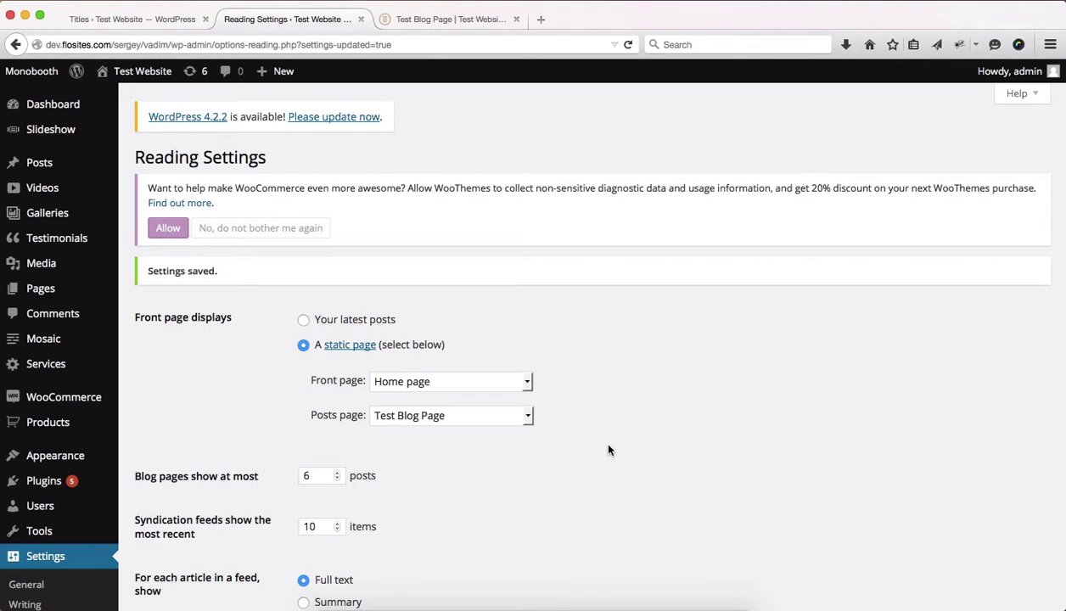
scroll(608, 450, "down", 2)
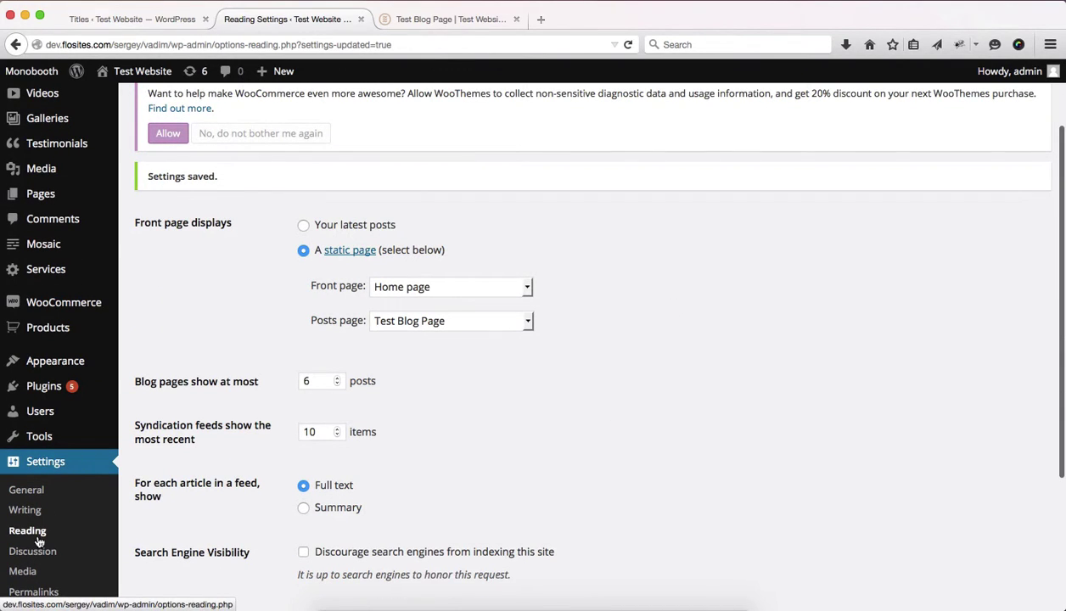
left_click(414, 320)
left_click(460, 321)
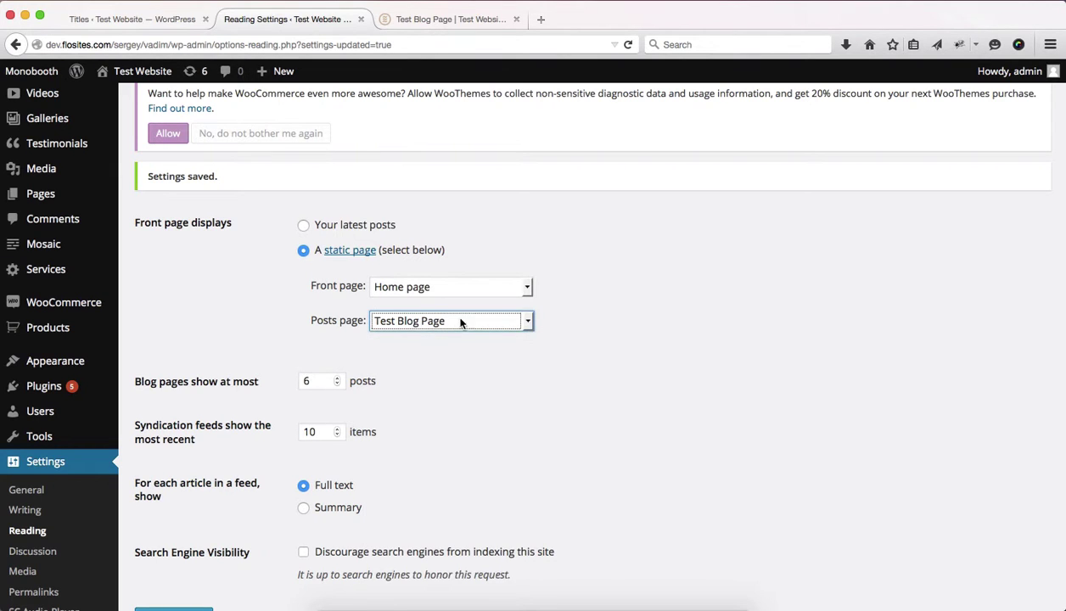
left_click(637, 340)
scroll(638, 342, "up", 2)
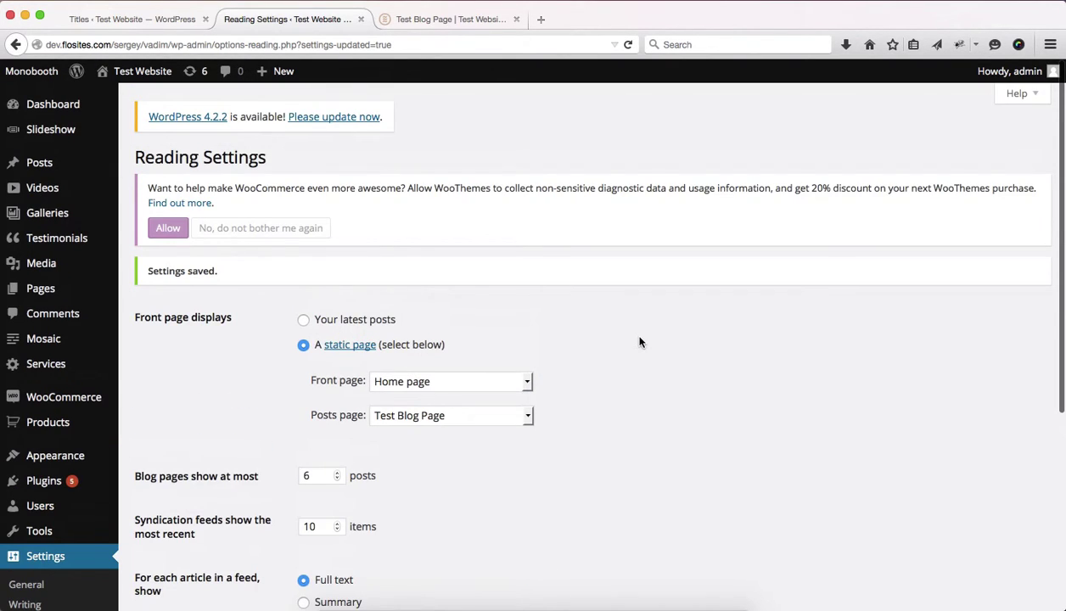
left_click(169, 22)
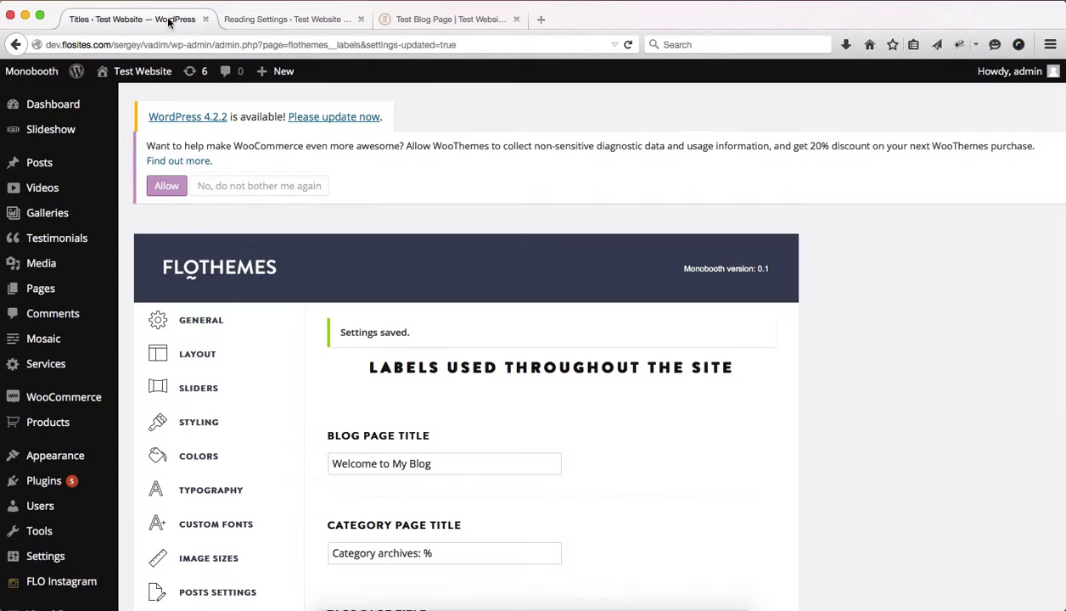
left_click(404, 20)
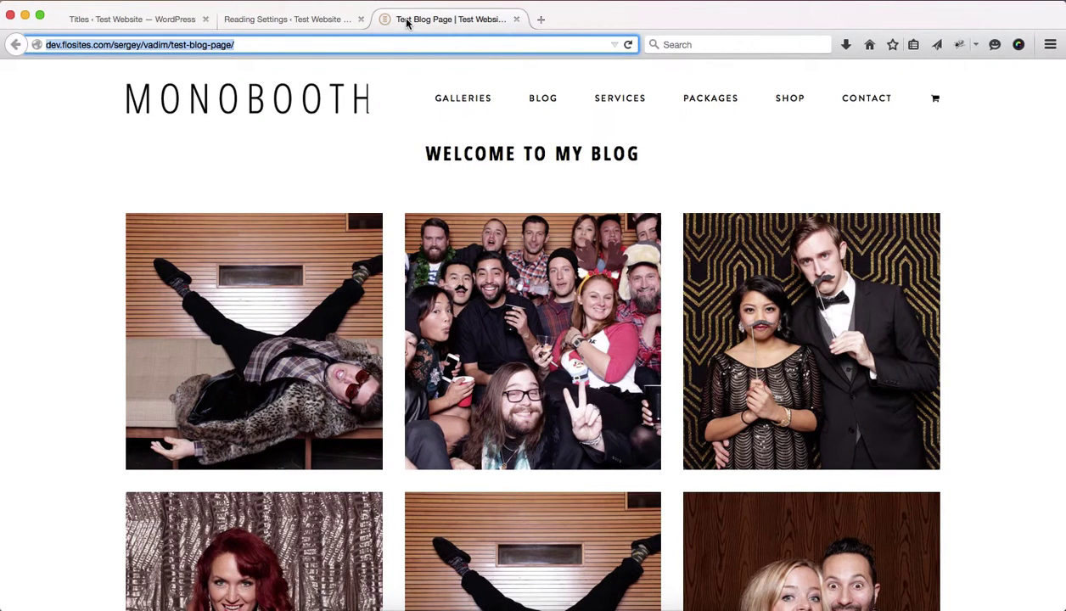